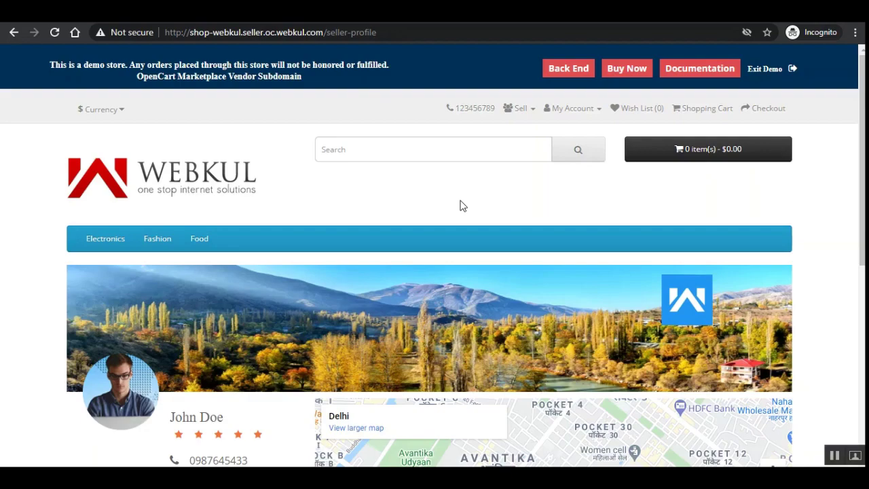
Examine the seller profile page and the shop-webkul subdomain and seller-profile parts of its web address.
{"action": "scroll", "coordinate": [846, 330], "scroll_direction": "down", "scroll_amount": 3}
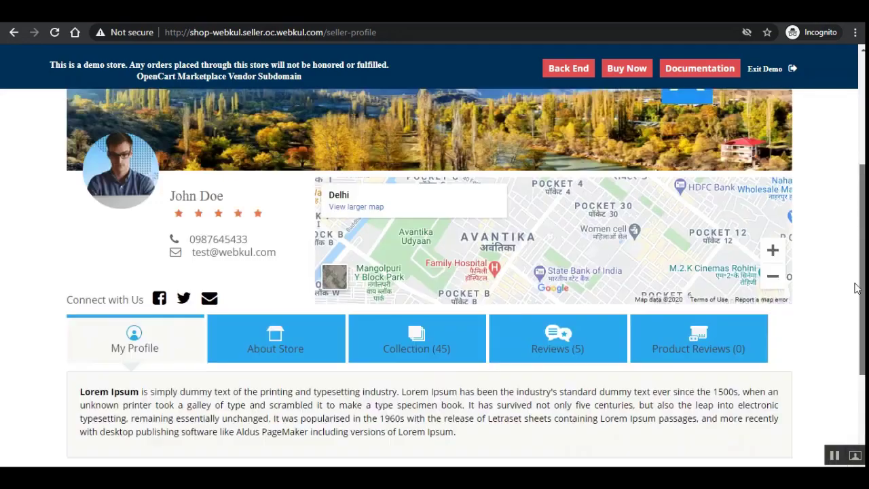
{"action": "scroll", "coordinate": [857, 288], "scroll_direction": "up", "scroll_amount": 3}
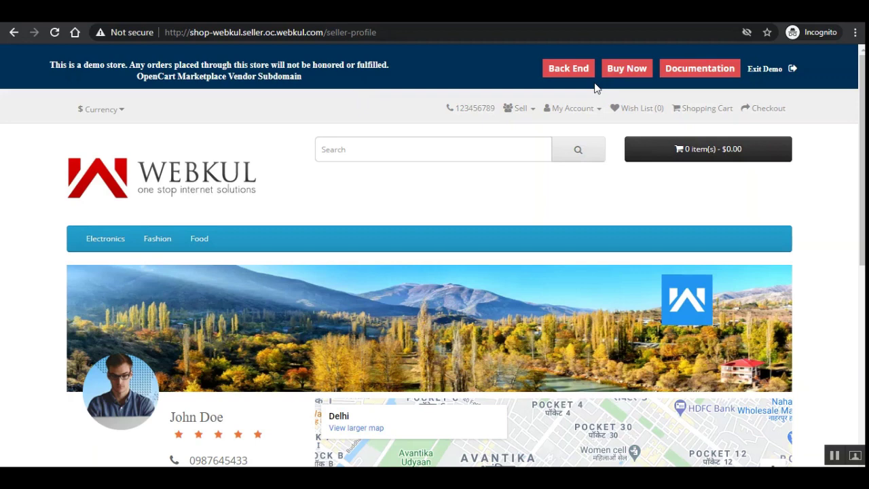
{"action": "left_click_drag", "start_coordinate": [204, 34], "coordinate": [307, 34]}
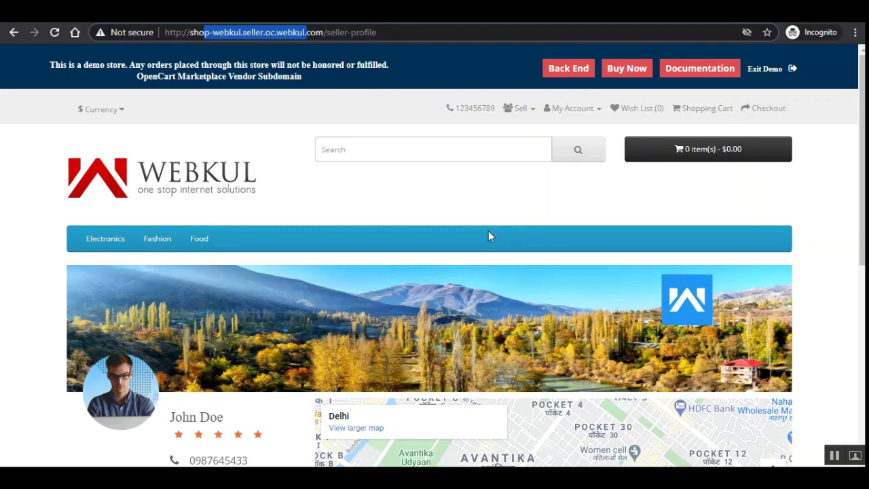
{"action": "left_click_drag", "start_coordinate": [327, 33], "coordinate": [385, 36]}
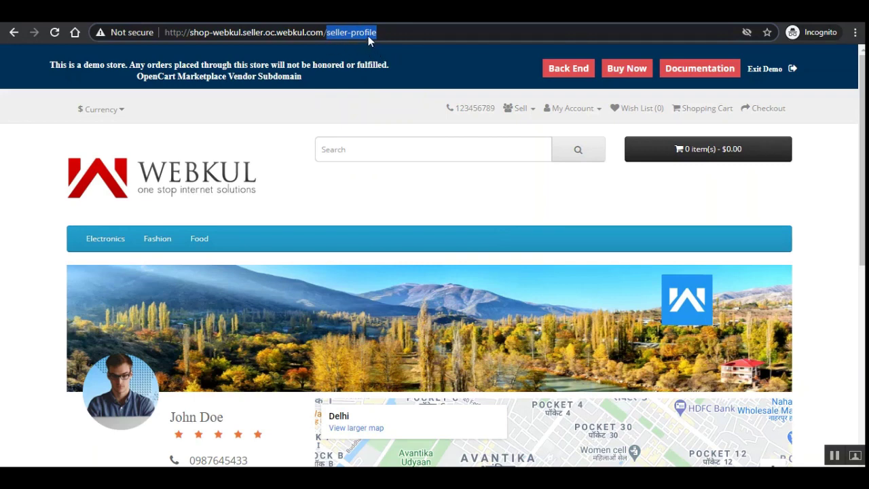
{"action": "left_click", "coordinate": [545, 441]}
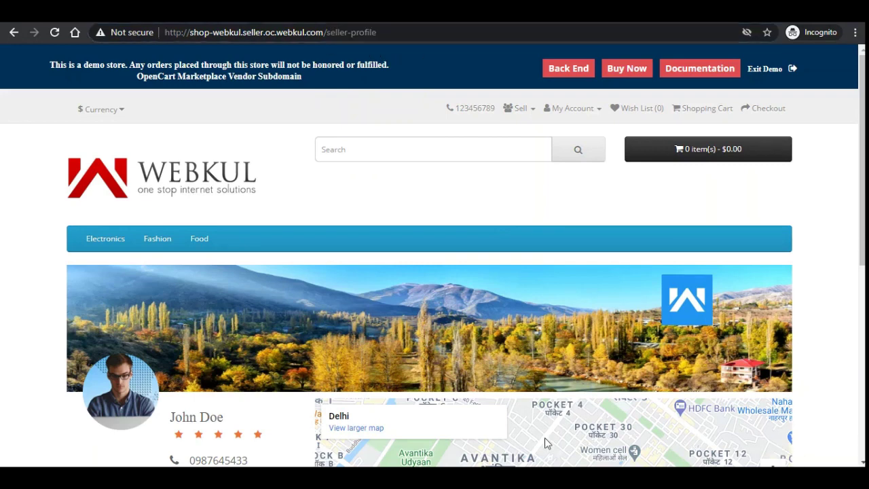
{"action": "left_click_drag", "start_coordinate": [190, 33], "coordinate": [210, 41]}
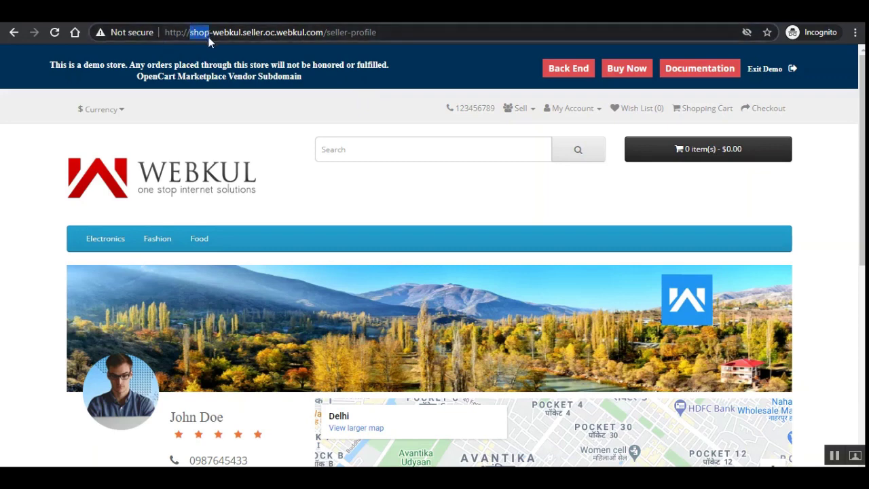
{"action": "left_click_drag", "start_coordinate": [213, 33], "coordinate": [242, 34]}
{"action": "left_click_drag", "start_coordinate": [324, 34], "coordinate": [245, 35]}
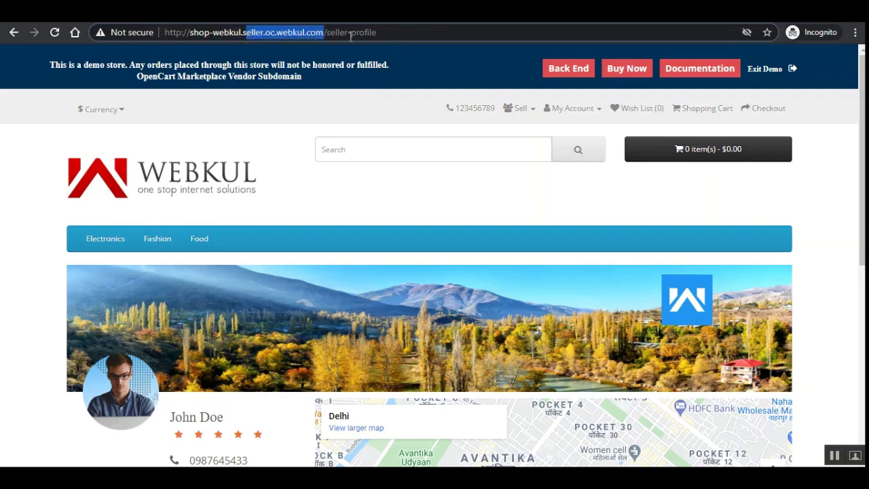
{"action": "left_click_drag", "start_coordinate": [327, 34], "coordinate": [403, 35]}
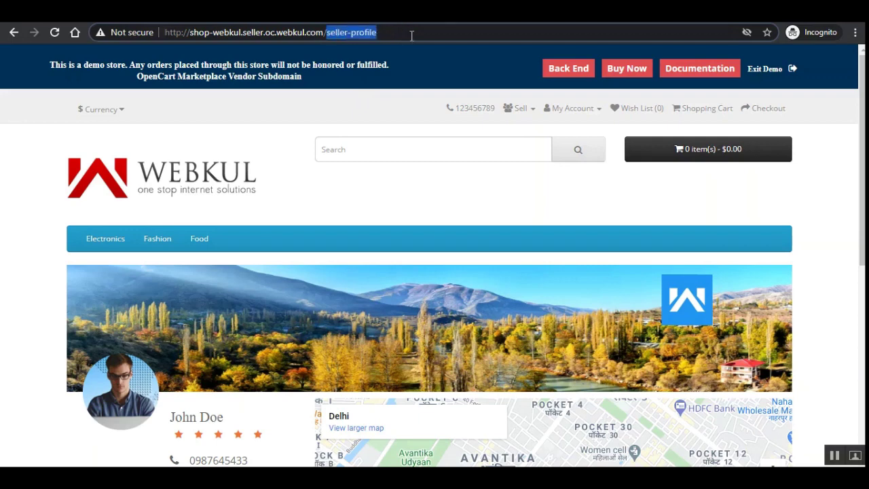
{"action": "left_click", "coordinate": [547, 219]}
Examine the account registration form down to the shop name field in its Become Seller section.
{"action": "scroll", "coordinate": [548, 219], "scroll_direction": "down", "scroll_amount": 1}
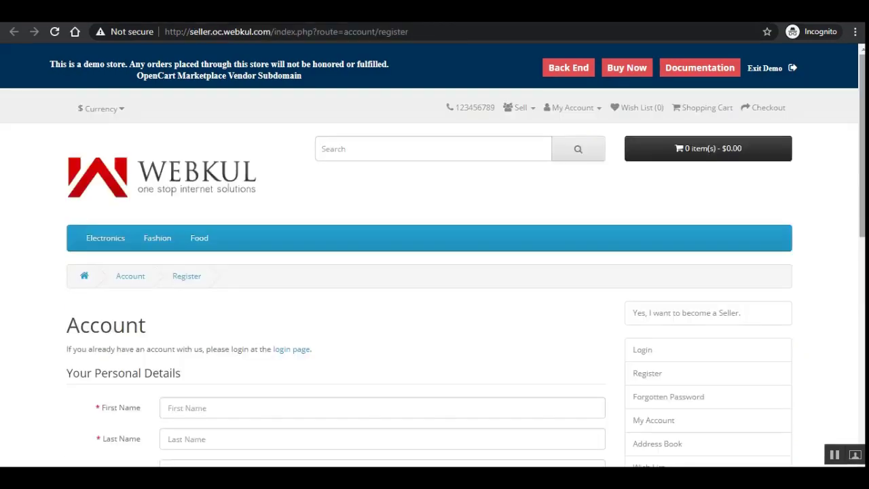
{"action": "scroll", "coordinate": [435, 271], "scroll_direction": "down", "scroll_amount": 5}
{"action": "scroll", "coordinate": [434, 272], "scroll_direction": "up", "scroll_amount": 1}
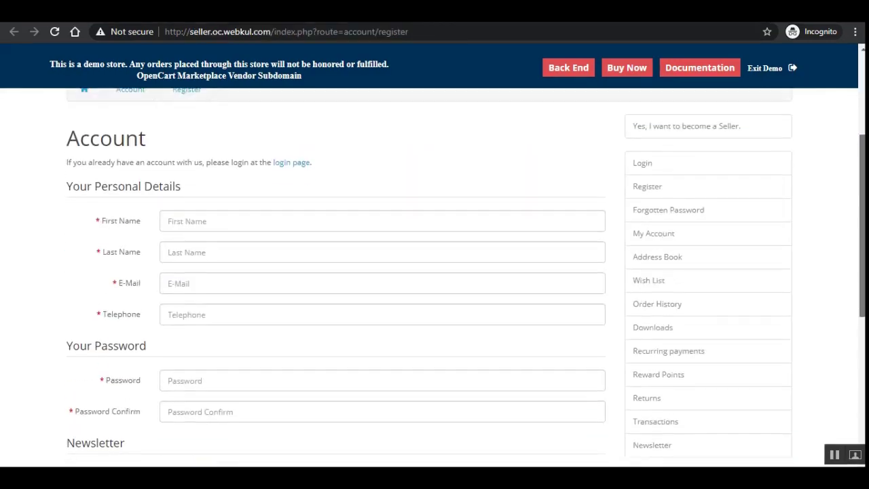
{"action": "scroll", "coordinate": [331, 256], "scroll_direction": "down", "scroll_amount": 5}
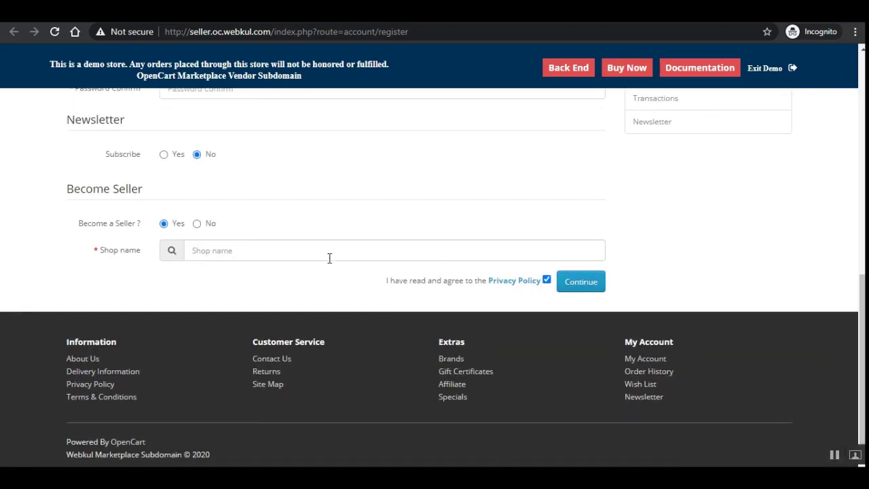
{"action": "left_click", "coordinate": [214, 250]}
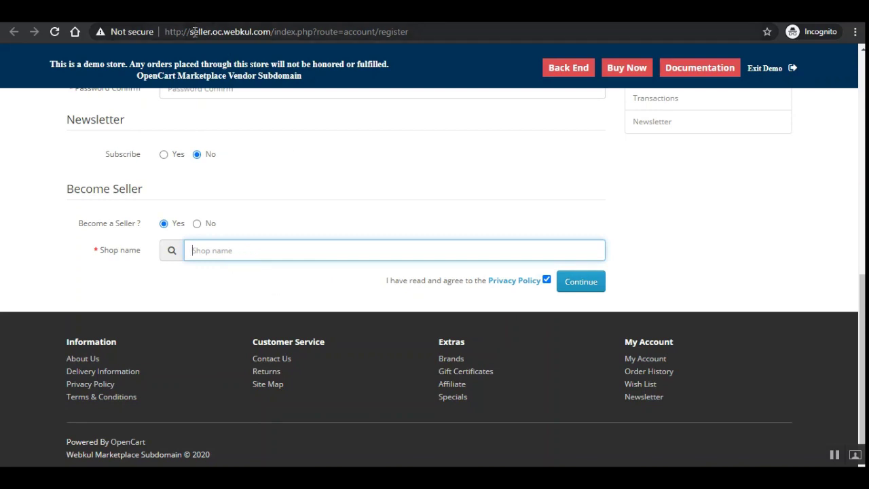
Compare the main marketplace domain in the registration page's address with the shop-webkul subdomain of the seller profile page.
{"action": "left_click_drag", "start_coordinate": [190, 32], "coordinate": [212, 32]}
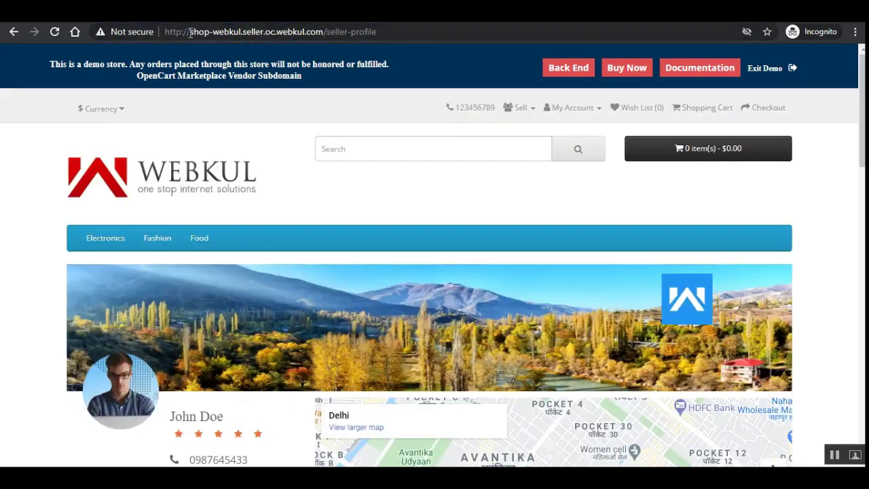
{"action": "left_click_drag", "start_coordinate": [190, 31], "coordinate": [241, 32]}
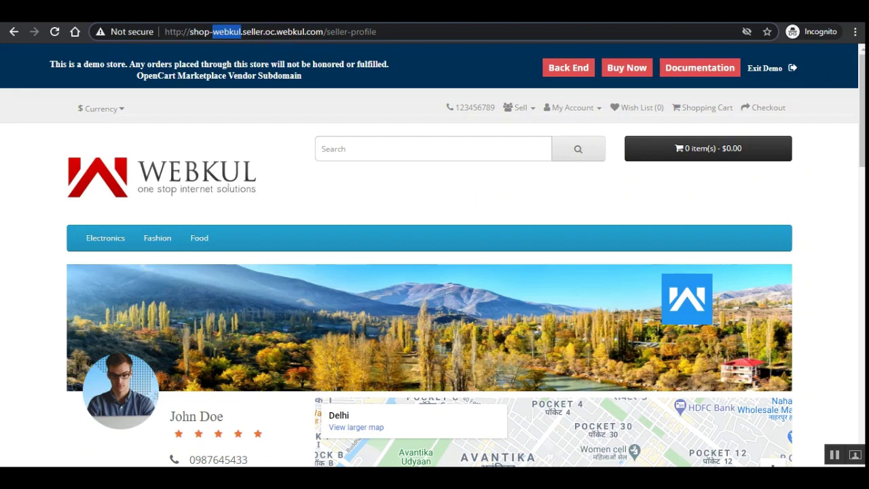
{"action": "left_click", "coordinate": [834, 459]}
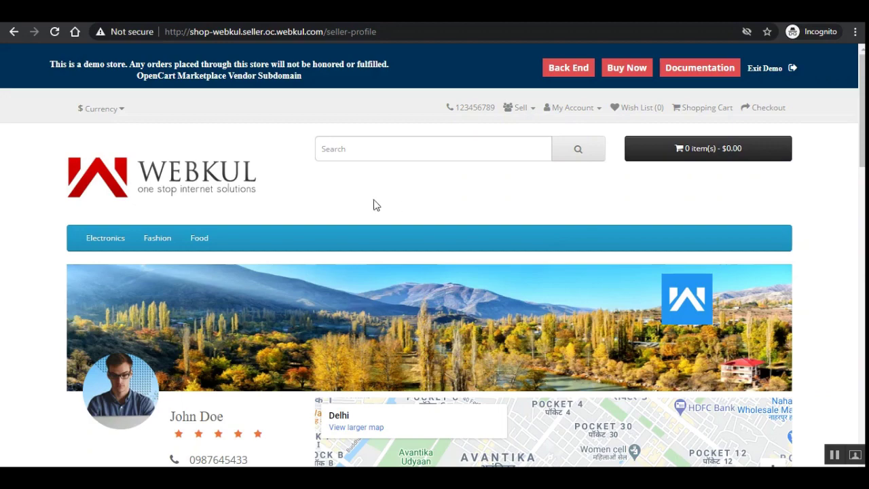
Filter the seller's product collection by Laptops & Notebooks under Electronics.
{"action": "left_click_drag", "start_coordinate": [861, 148], "coordinate": [843, 265]}
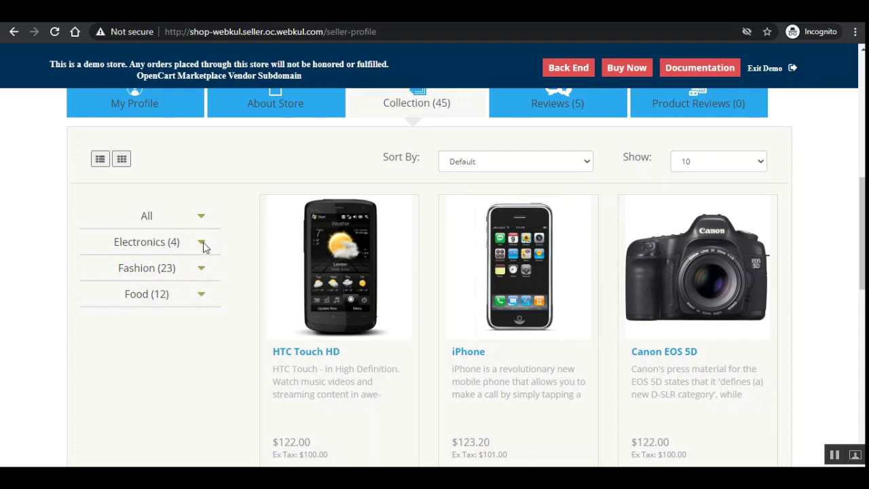
{"action": "left_click", "coordinate": [165, 248]}
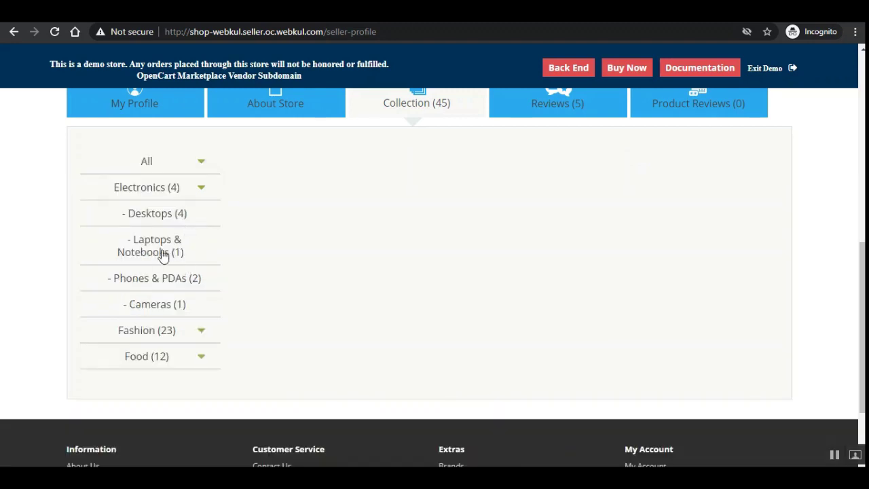
{"action": "left_click", "coordinate": [163, 255]}
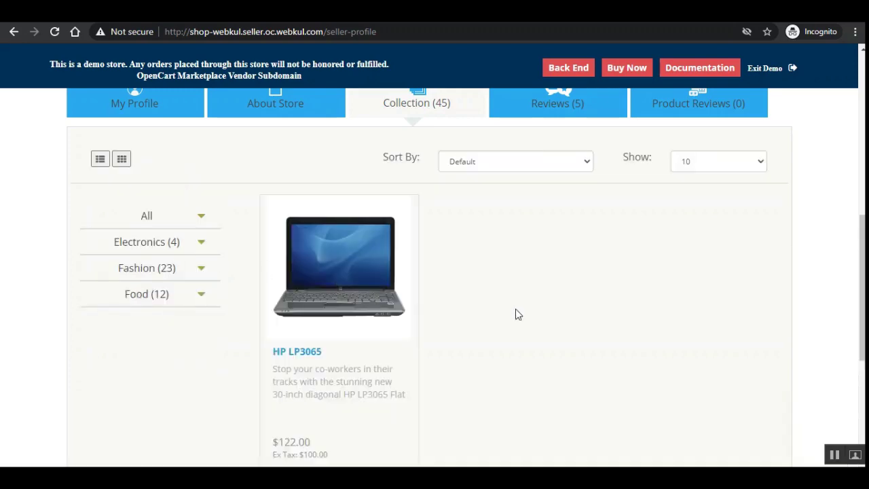
Open the HP LP3065 product page from the seller's filtered collection.
{"action": "scroll", "coordinate": [527, 294], "scroll_direction": "up", "scroll_amount": 5}
{"action": "scroll", "coordinate": [527, 293], "scroll_direction": "down", "scroll_amount": 3}
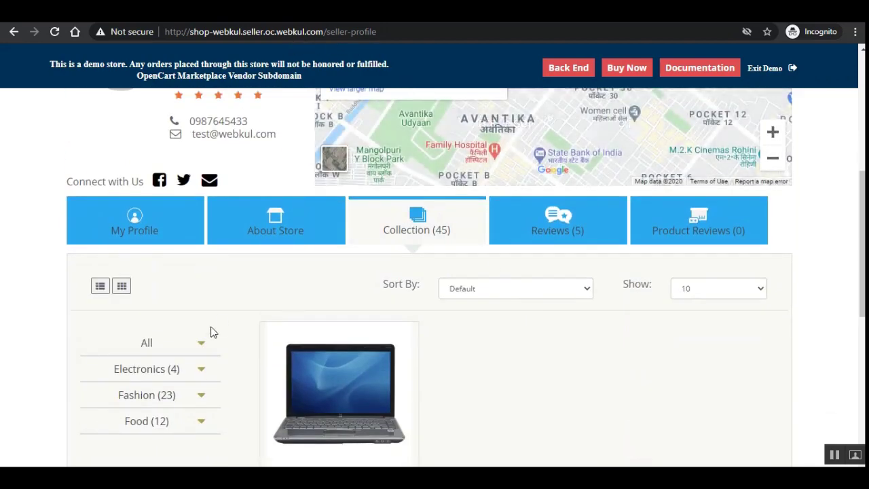
{"action": "scroll", "coordinate": [192, 298], "scroll_direction": "down", "scroll_amount": 1}
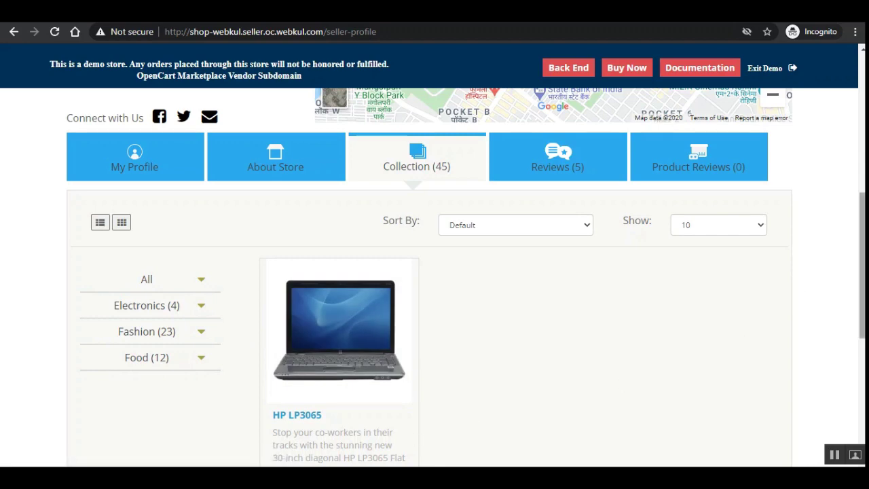
{"action": "scroll", "coordinate": [435, 271], "scroll_direction": "up", "scroll_amount": 4}
{"action": "scroll", "coordinate": [434, 272], "scroll_direction": "down", "scroll_amount": 1}
{"action": "scroll", "coordinate": [435, 272], "scroll_direction": "up", "scroll_amount": 1}
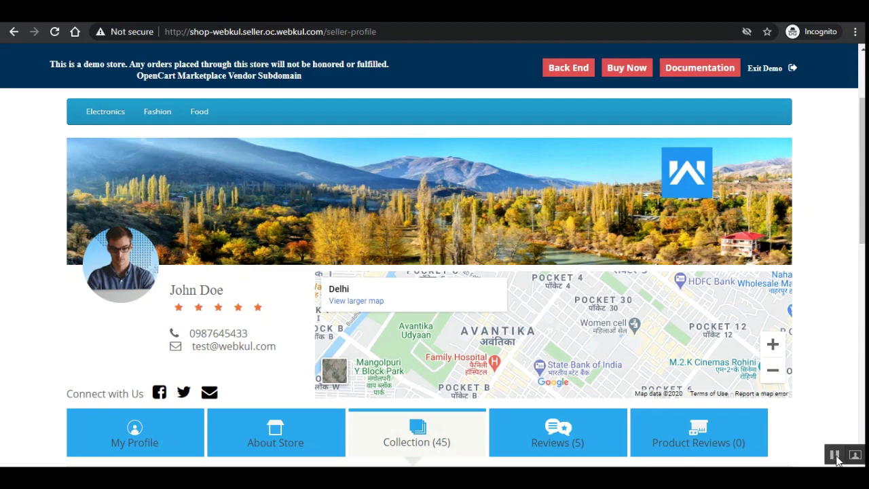
{"action": "scroll", "coordinate": [402, 330], "scroll_direction": "down", "scroll_amount": 5}
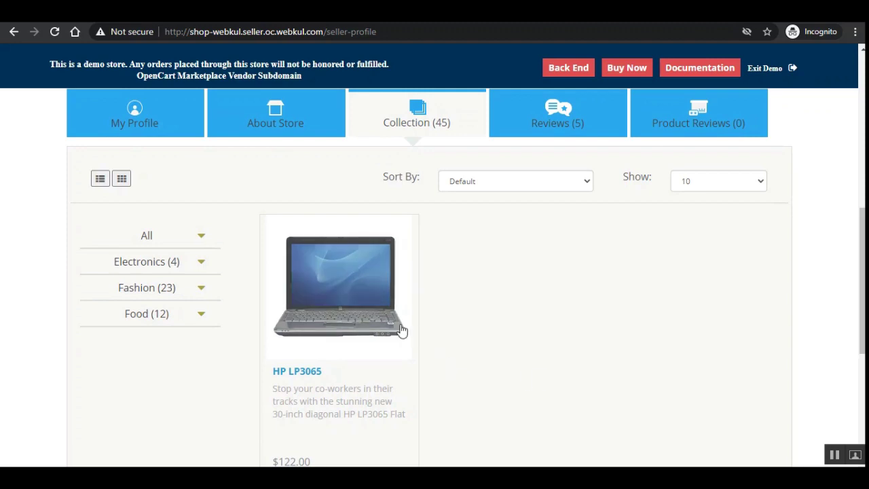
{"action": "left_click", "coordinate": [344, 320]}
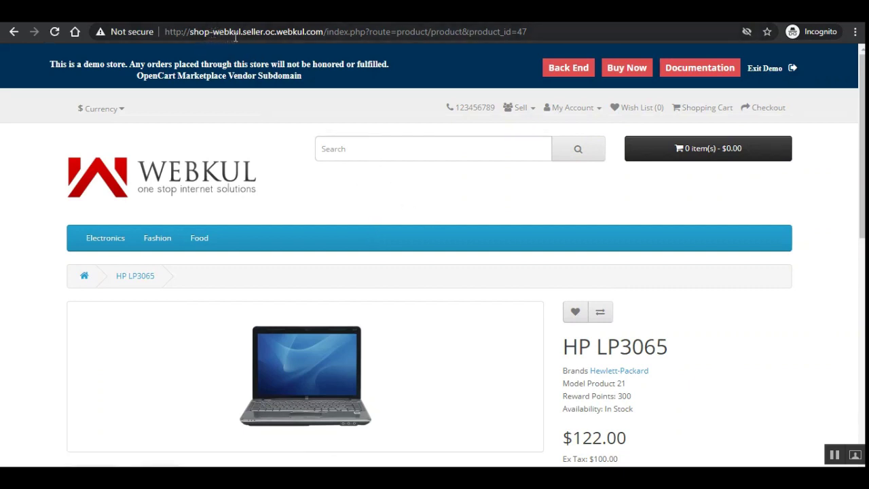
Examine the seller subdomain in the web address of the HP LP3065 product page.
{"action": "left_click_drag", "start_coordinate": [323, 33], "coordinate": [208, 35]}
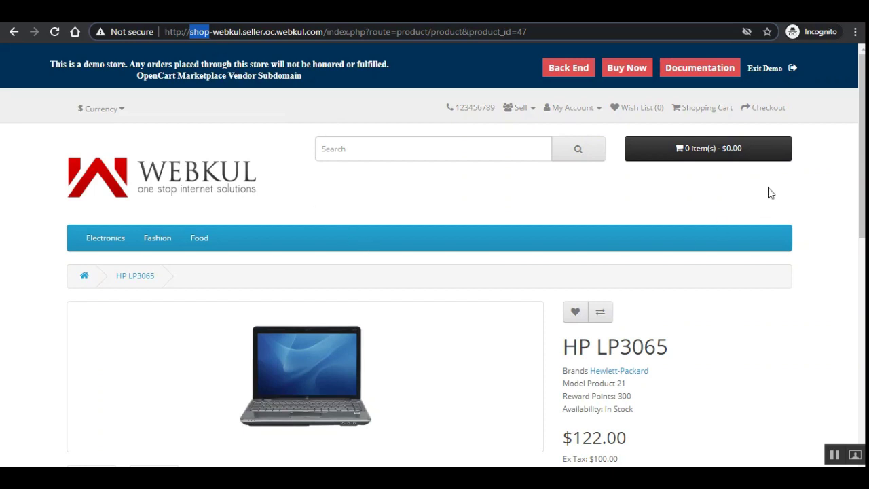
{"action": "left_click", "coordinate": [542, 434]}
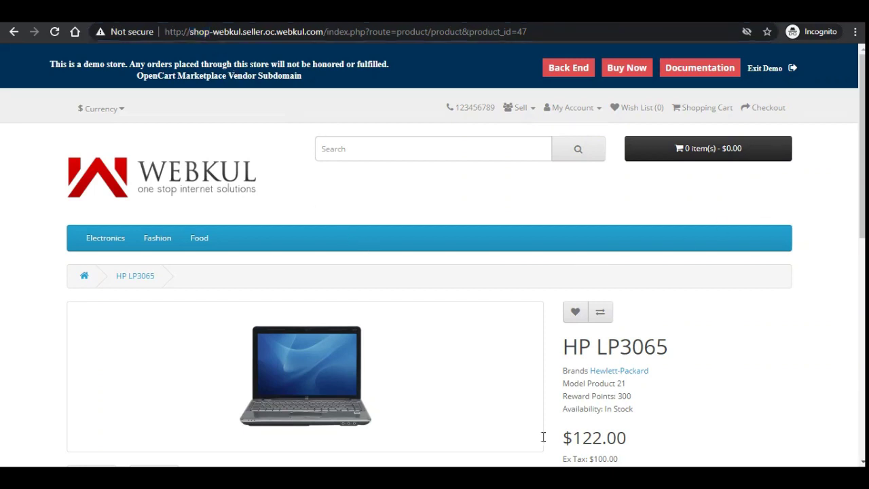
{"action": "left_click_drag", "start_coordinate": [166, 31], "coordinate": [323, 34]}
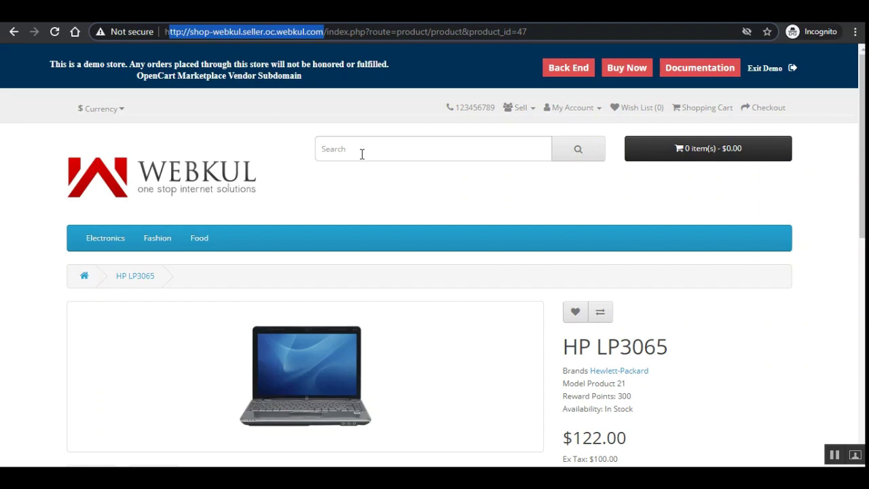
Return to the seller profile page and check the shop-webkul subdomain in its address.
{"action": "key", "text": "alt+Left"}
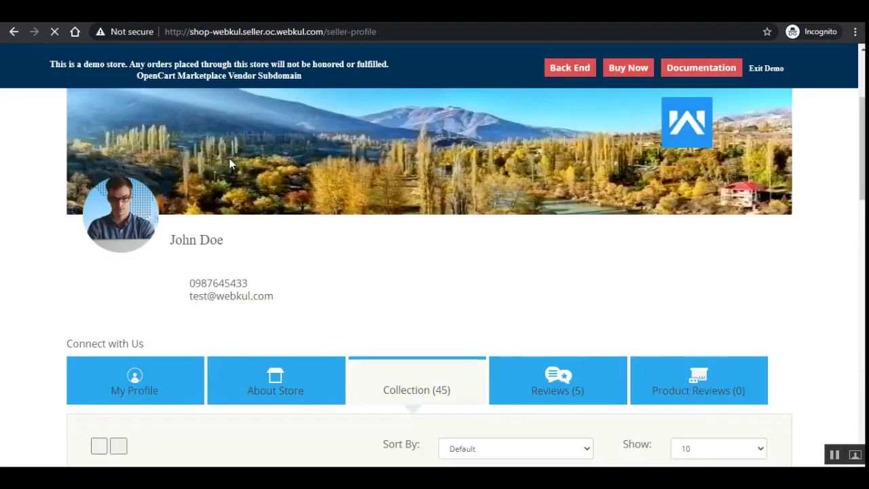
{"action": "left_click_drag", "start_coordinate": [190, 32], "coordinate": [321, 33]}
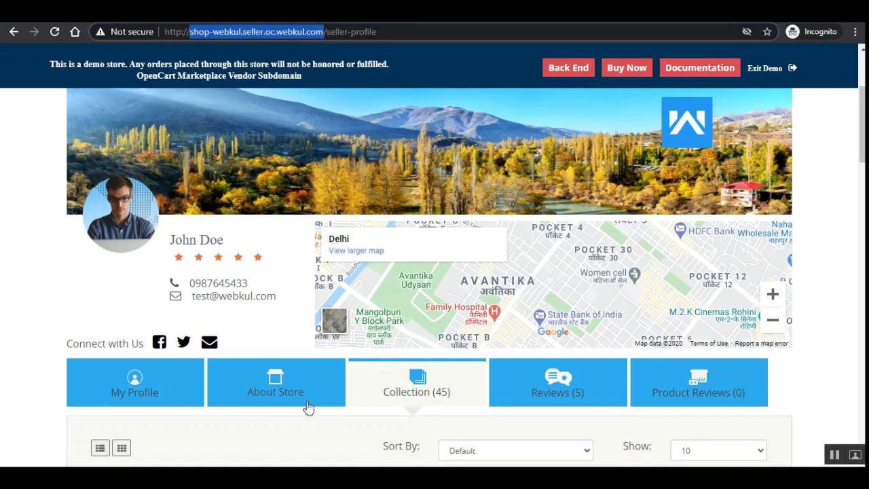
{"action": "scroll", "coordinate": [280, 287], "scroll_direction": "up", "scroll_amount": 3}
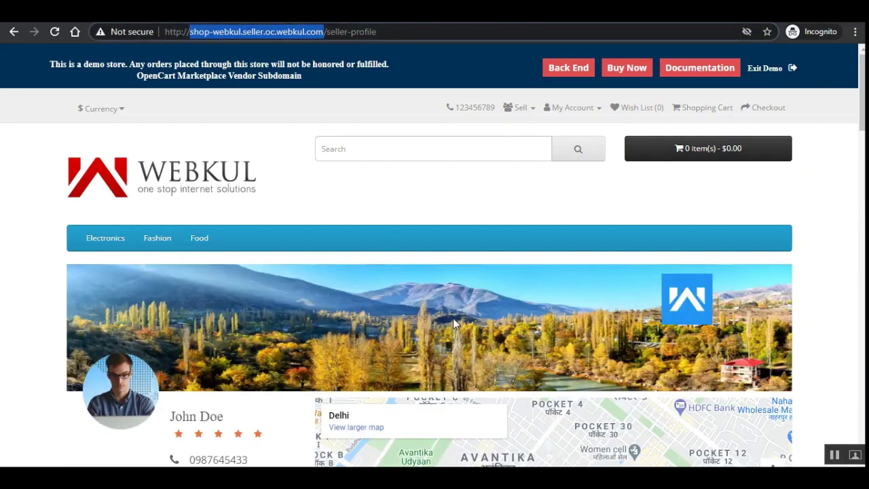
Copy the product name iMac from the seller's collection.
{"action": "scroll", "coordinate": [453, 318], "scroll_direction": "down", "scroll_amount": 4}
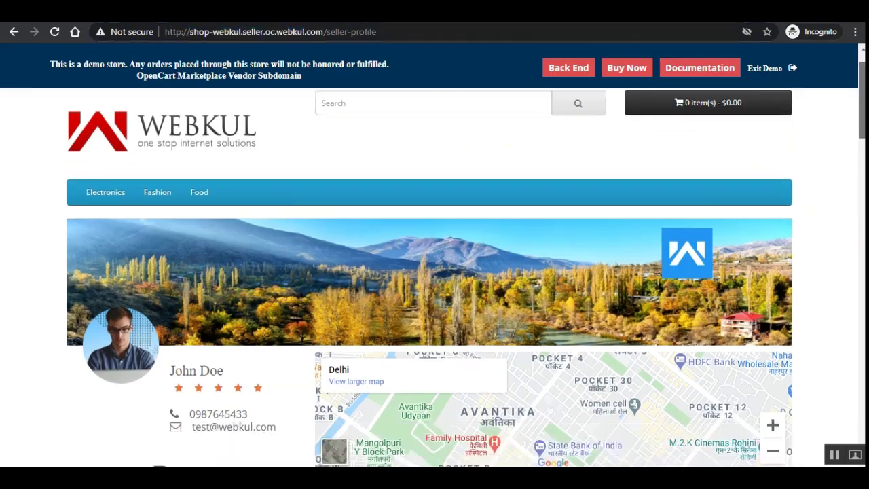
{"action": "scroll", "coordinate": [435, 277], "scroll_direction": "up", "scroll_amount": 5}
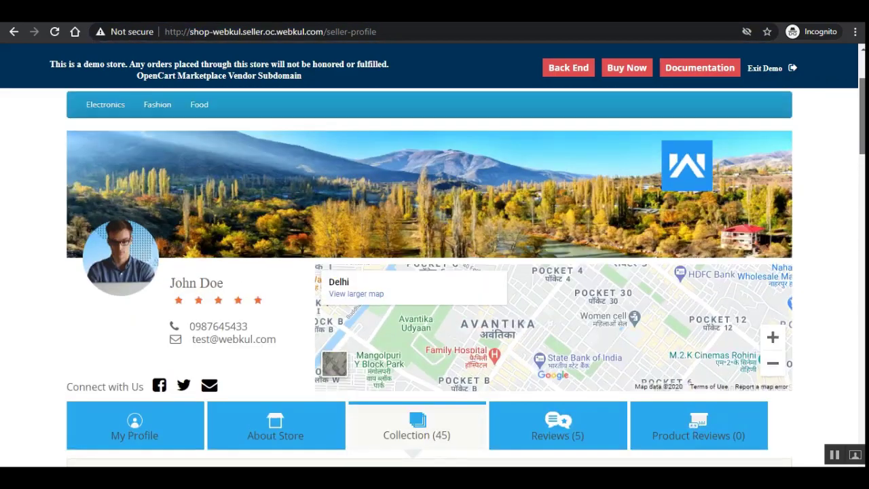
{"action": "scroll", "coordinate": [435, 278], "scroll_direction": "down", "scroll_amount": 6}
{"action": "scroll", "coordinate": [864, 162], "scroll_direction": "down", "scroll_amount": 5}
{"action": "scroll", "coordinate": [864, 162], "scroll_direction": "up", "scroll_amount": 5}
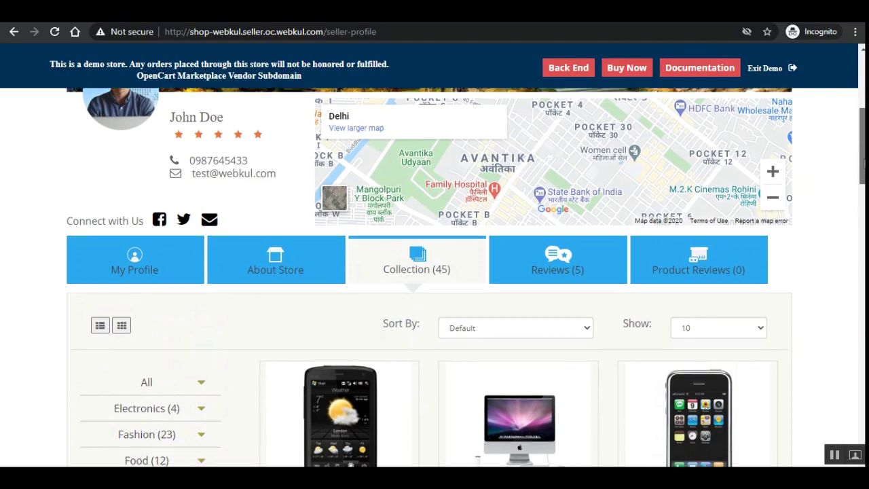
{"action": "scroll", "coordinate": [864, 162], "scroll_direction": "down", "scroll_amount": 10}
{"action": "scroll", "coordinate": [486, 258], "scroll_direction": "down", "scroll_amount": 1}
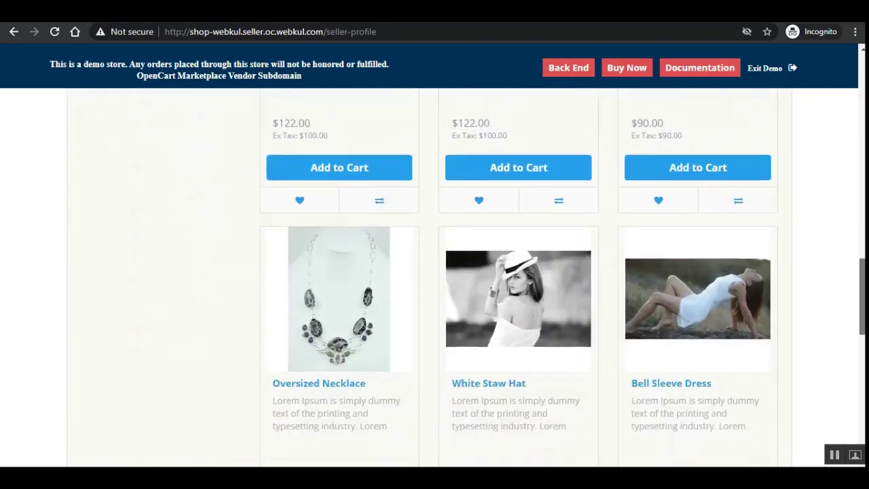
{"action": "scroll", "coordinate": [485, 258], "scroll_direction": "up", "scroll_amount": 10}
{"action": "scroll", "coordinate": [486, 258], "scroll_direction": "down", "scroll_amount": 5}
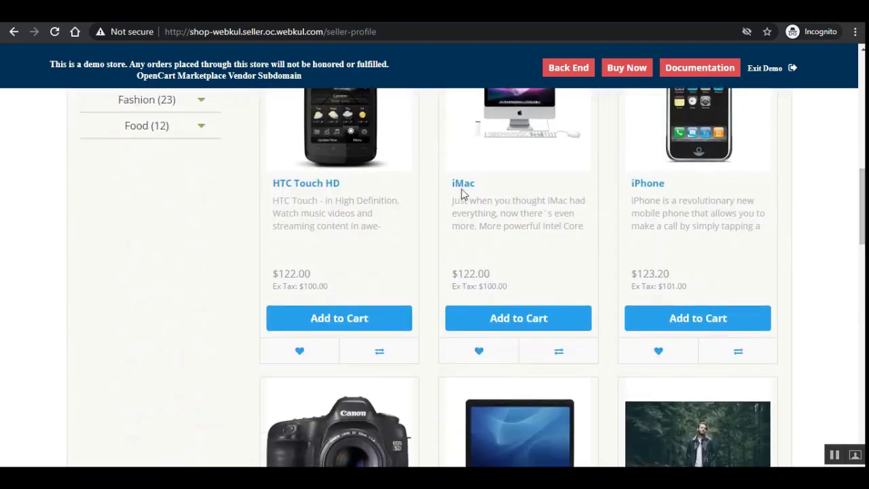
{"action": "left_click_drag", "start_coordinate": [474, 190], "coordinate": [456, 187]}
{"action": "key", "text": "cmd+c"}
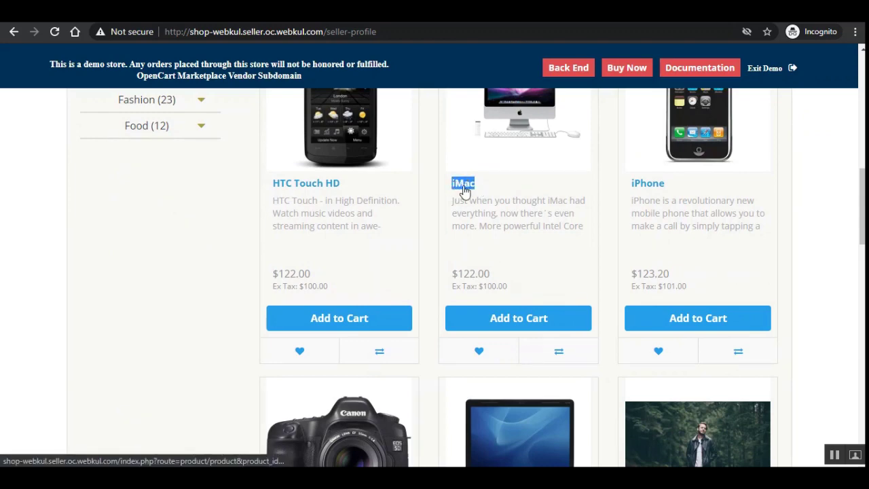
Search the store for the copied product name iMac from the seller profile page.
{"action": "right_click", "coordinate": [466, 188]}
{"action": "key", "text": "Escape"}
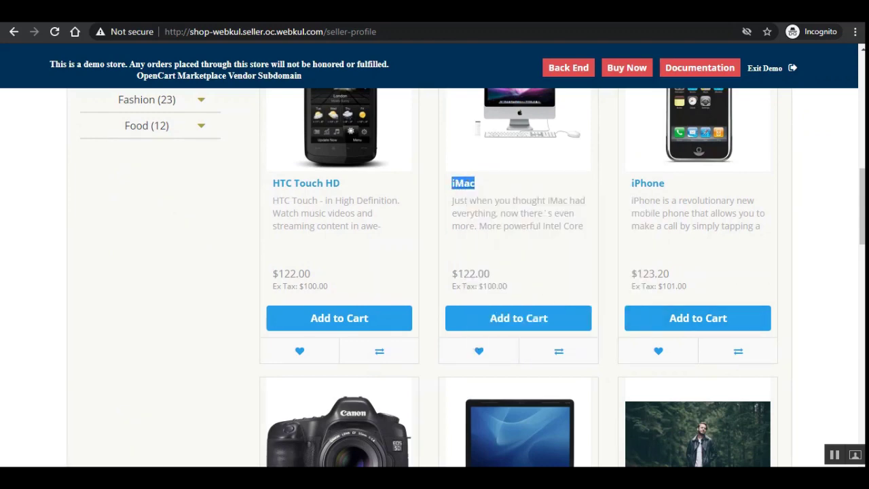
{"action": "scroll", "coordinate": [518, 295], "scroll_direction": "up", "scroll_amount": 10}
{"action": "scroll", "coordinate": [430, 277], "scroll_direction": "down", "scroll_amount": 3}
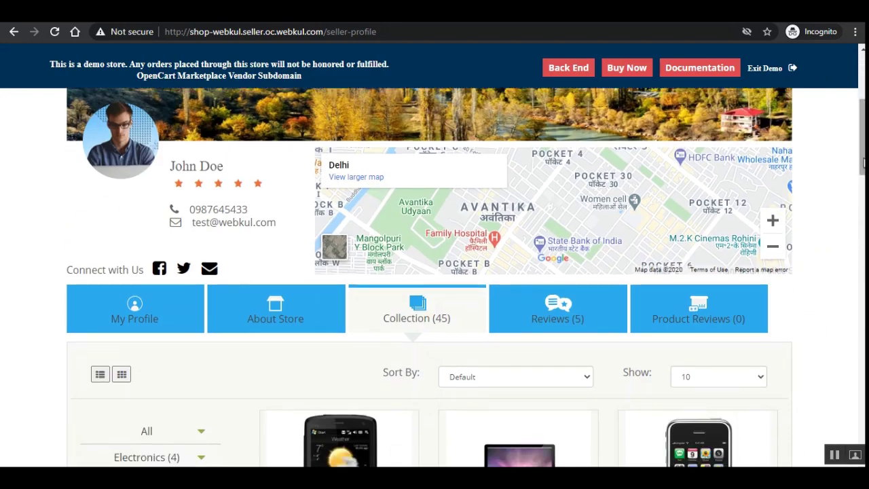
{"action": "scroll", "coordinate": [699, 326], "scroll_direction": "up", "scroll_amount": 4}
{"action": "right_click", "coordinate": [326, 147]}
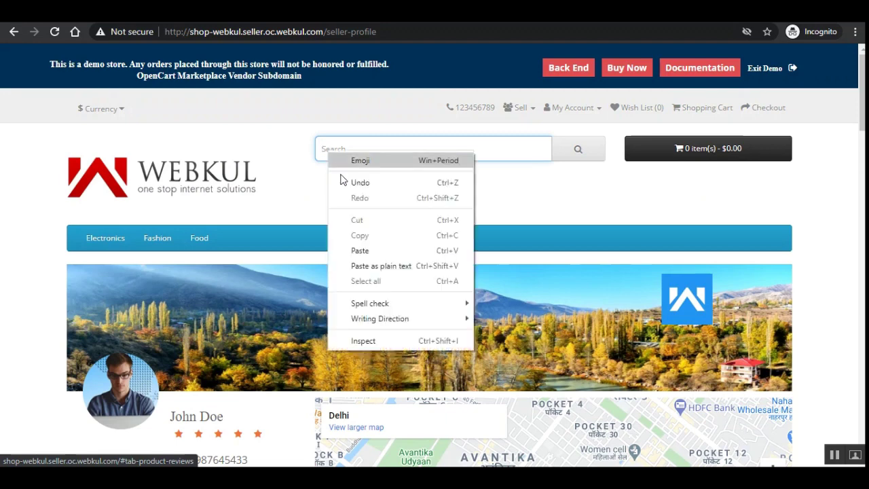
{"action": "left_click", "coordinate": [363, 248]}
{"action": "key", "text": "Return"}
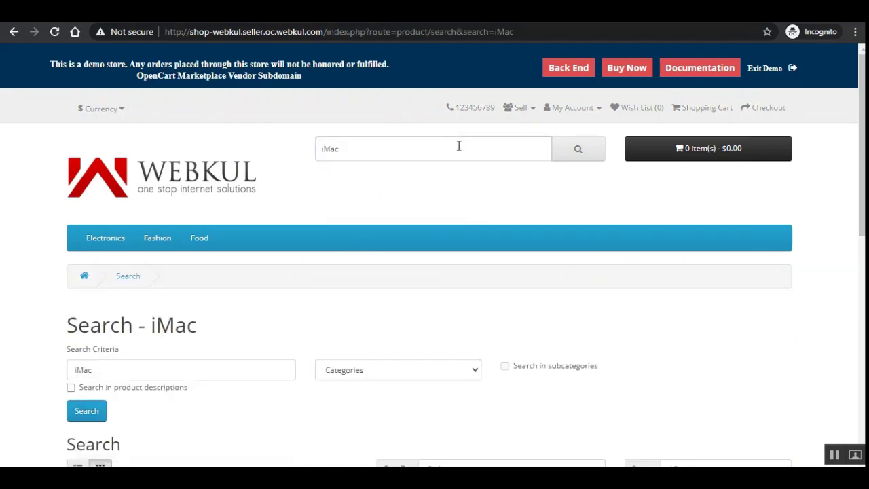
Examine the iMac search results and the seller subdomain in the web address of the results page.
{"action": "left_click_drag", "start_coordinate": [862, 136], "coordinate": [862, 255]}
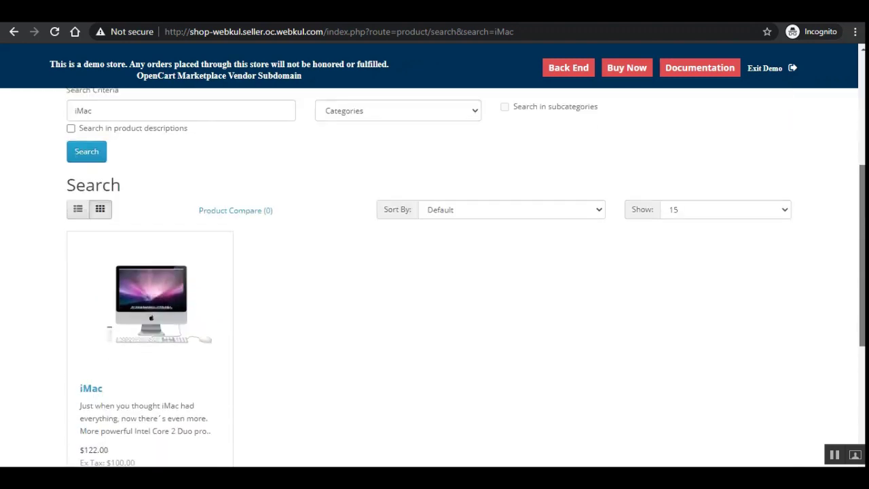
{"action": "scroll", "coordinate": [404, 330], "scroll_direction": "up", "scroll_amount": 4}
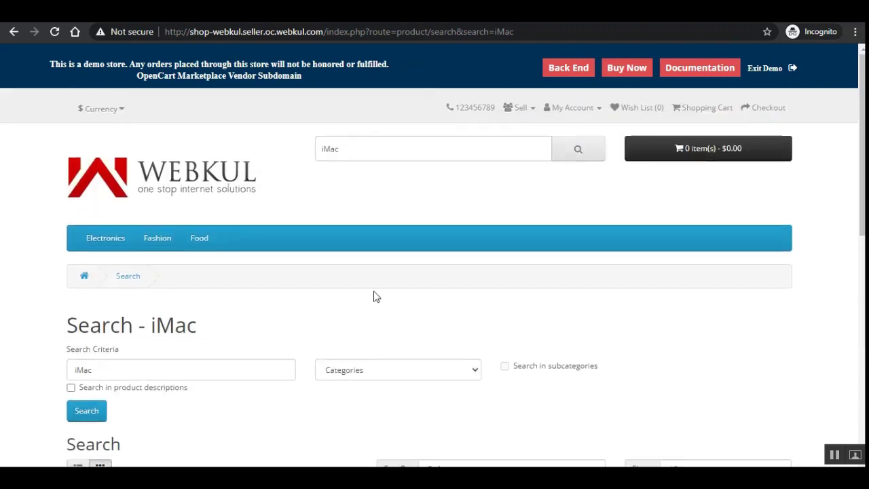
{"action": "scroll", "coordinate": [180, 388], "scroll_direction": "down", "scroll_amount": 3}
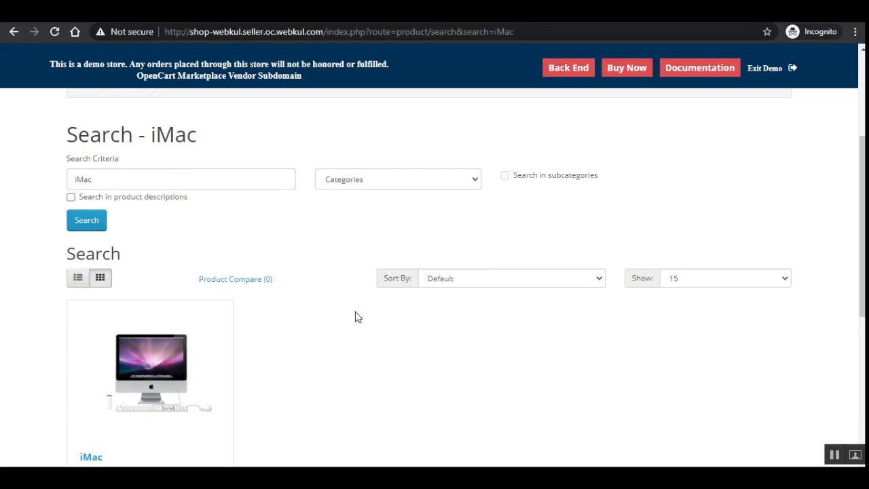
{"action": "scroll", "coordinate": [358, 317], "scroll_direction": "up", "scroll_amount": 3}
{"action": "left_click_drag", "start_coordinate": [166, 33], "coordinate": [326, 32]}
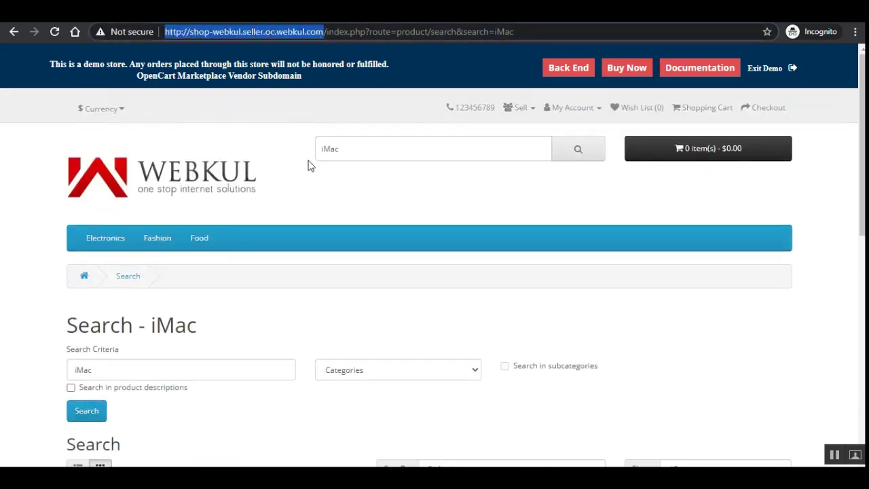
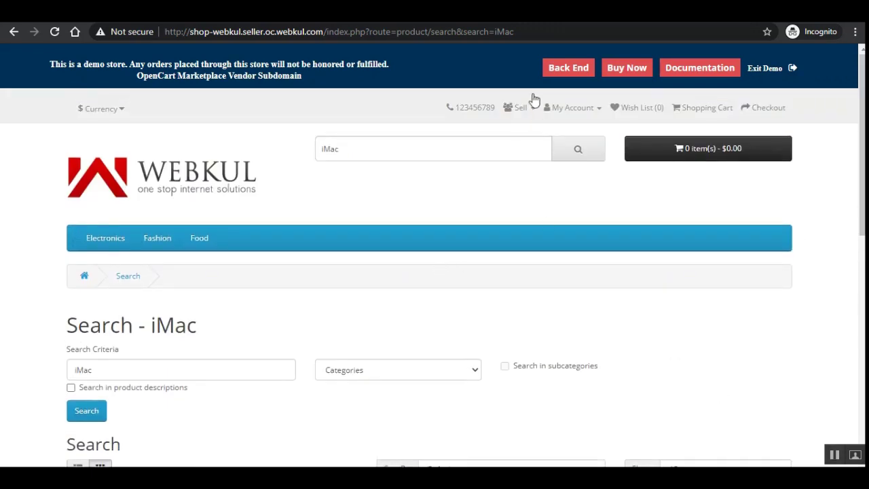
Open the demo store's back end, check its web address and log in with the prefilled demo credentials.
{"action": "left_click", "coordinate": [566, 72]}
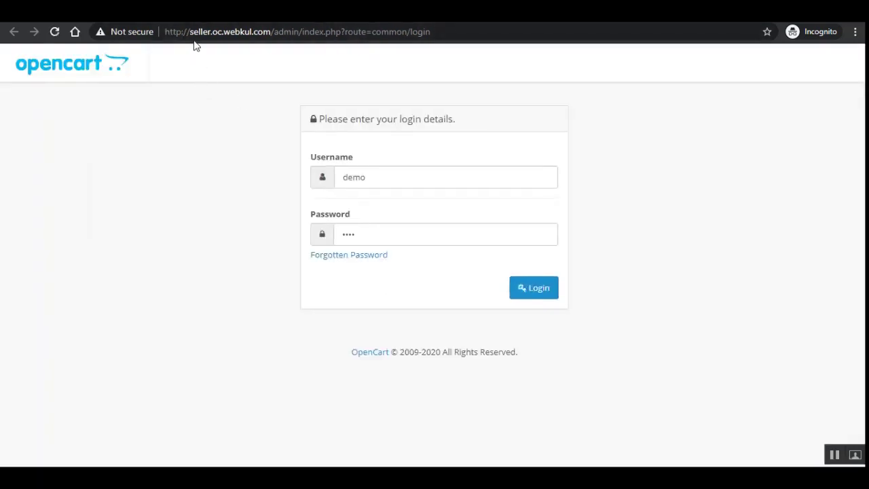
{"action": "left_click_drag", "start_coordinate": [190, 32], "coordinate": [448, 27]}
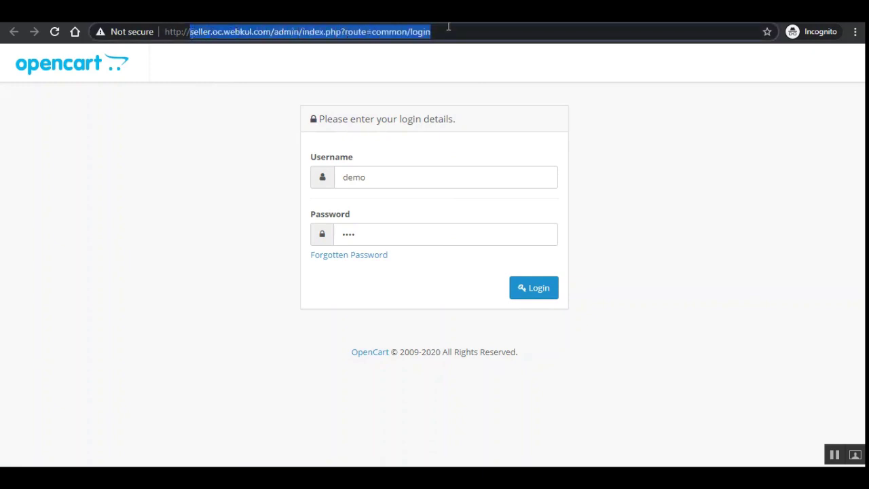
{"action": "left_click", "coordinate": [253, 165]}
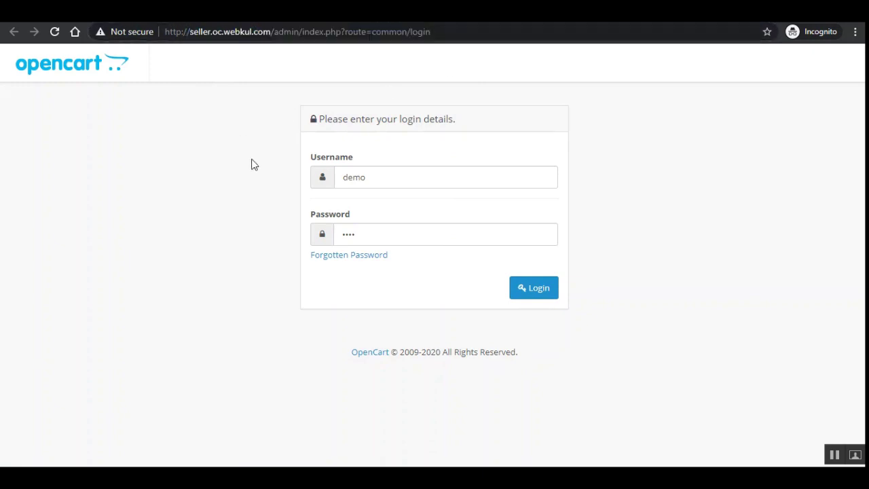
{"action": "left_click", "coordinate": [522, 292]}
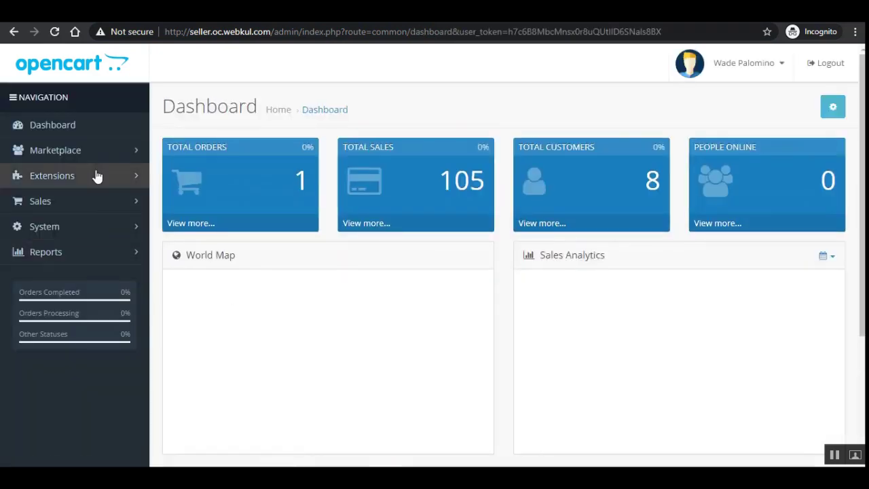
Open the MarketPlace module from the installed extensions and show its SEO Settings.
{"action": "left_click", "coordinate": [88, 183]}
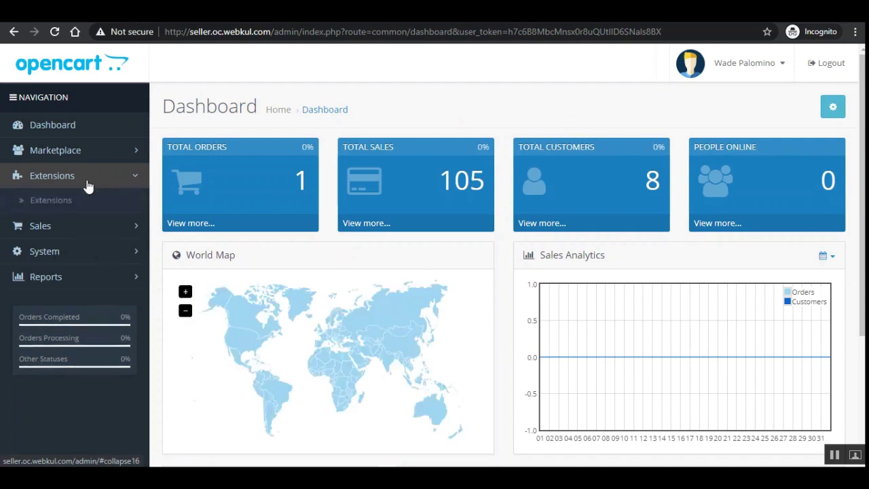
{"action": "left_click", "coordinate": [43, 205]}
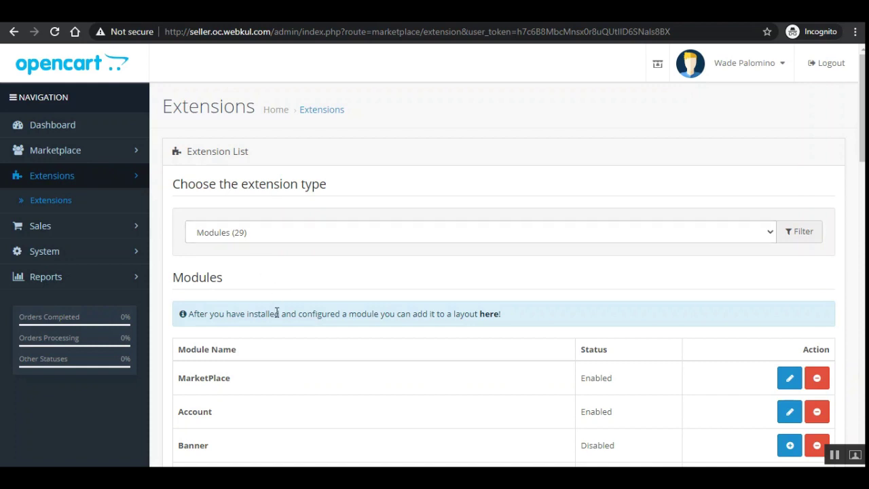
{"action": "scroll", "coordinate": [260, 387], "scroll_direction": "down", "scroll_amount": 1}
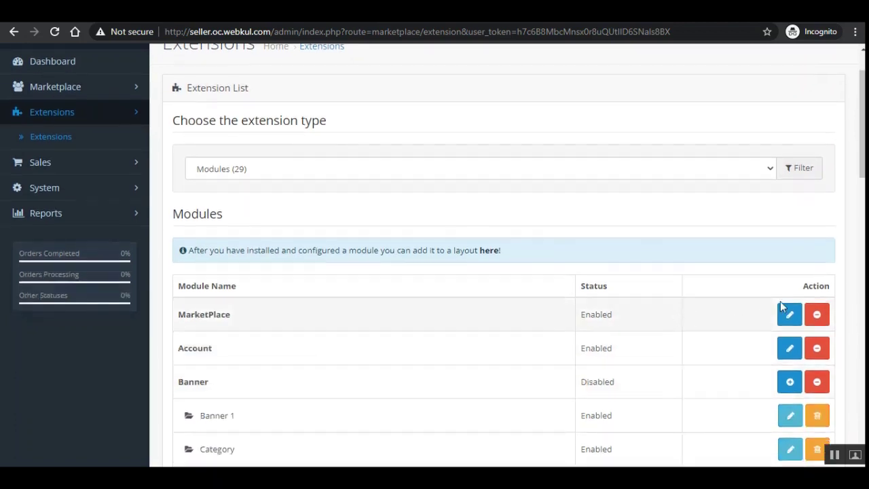
{"action": "left_click", "coordinate": [790, 319]}
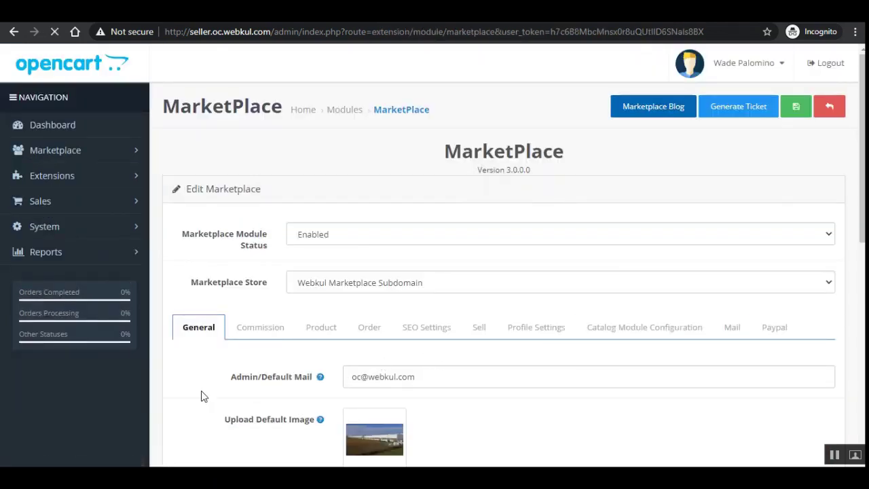
{"action": "left_click", "coordinate": [425, 328]}
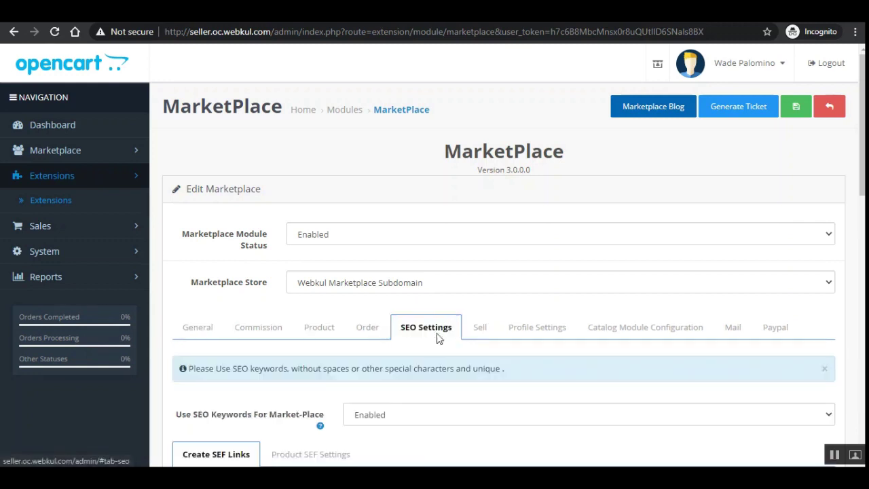
Examine the Create SEF Links table, with its routes and the SEO keywords for store pages.
{"action": "scroll", "coordinate": [421, 343], "scroll_direction": "down", "scroll_amount": 3}
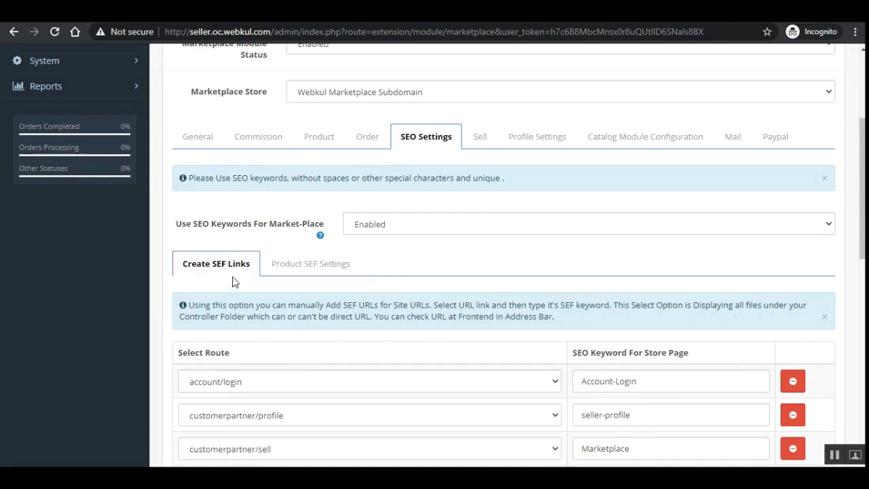
{"action": "scroll", "coordinate": [238, 292], "scroll_direction": "down", "scroll_amount": 3}
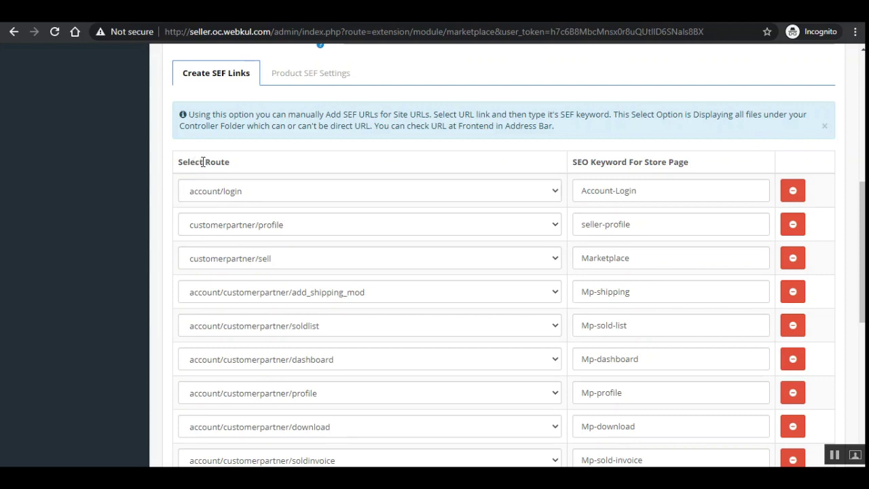
{"action": "left_click_drag", "start_coordinate": [190, 162], "coordinate": [221, 161]}
{"action": "left_click_drag", "start_coordinate": [576, 162], "coordinate": [711, 163]}
{"action": "left_click", "coordinate": [711, 163]}
{"action": "scroll", "coordinate": [633, 394], "scroll_direction": "down", "scroll_amount": 6}
{"action": "scroll", "coordinate": [541, 252], "scroll_direction": "up", "scroll_amount": 10}
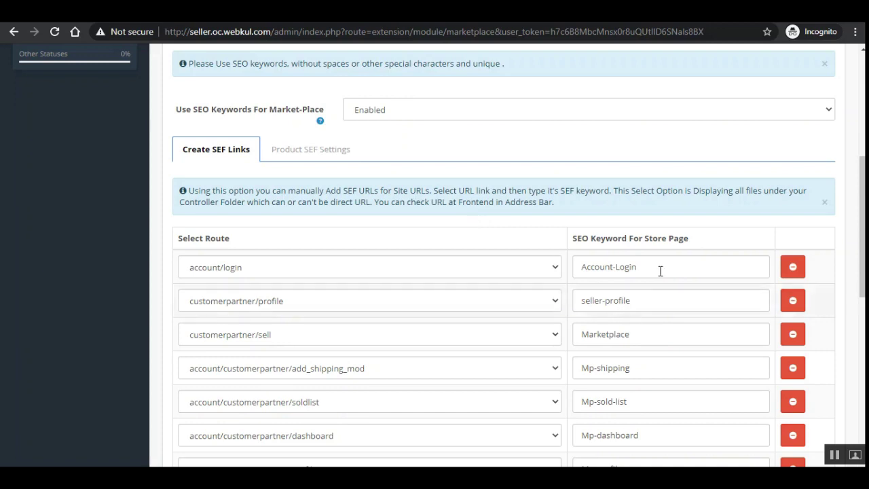
Inspect the account/login route and its SEO keyword in the SEF links table.
{"action": "left_click_drag", "start_coordinate": [650, 270], "coordinate": [581, 268]}
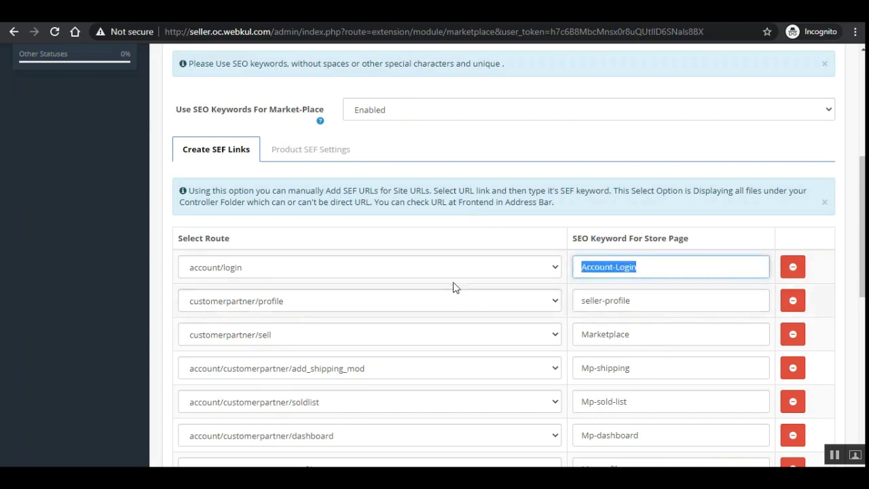
{"action": "left_click", "coordinate": [441, 274]}
{"action": "left_click", "coordinate": [635, 270]}
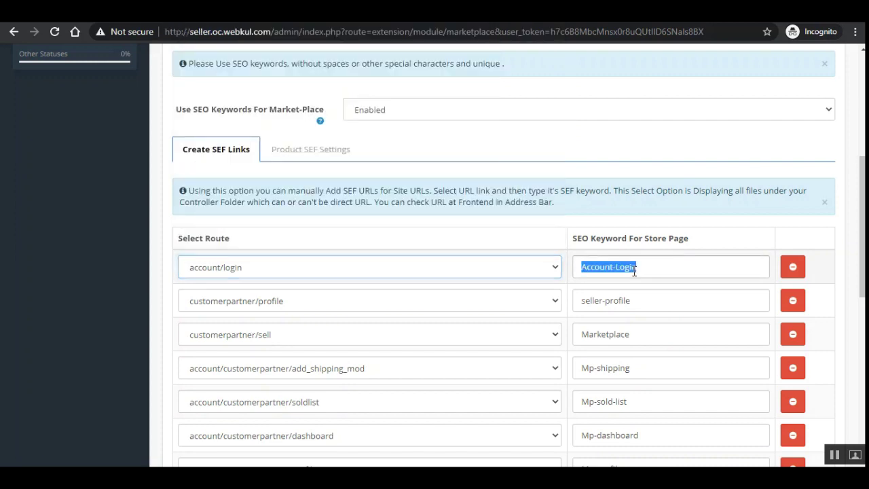
{"action": "left_click", "coordinate": [635, 270]}
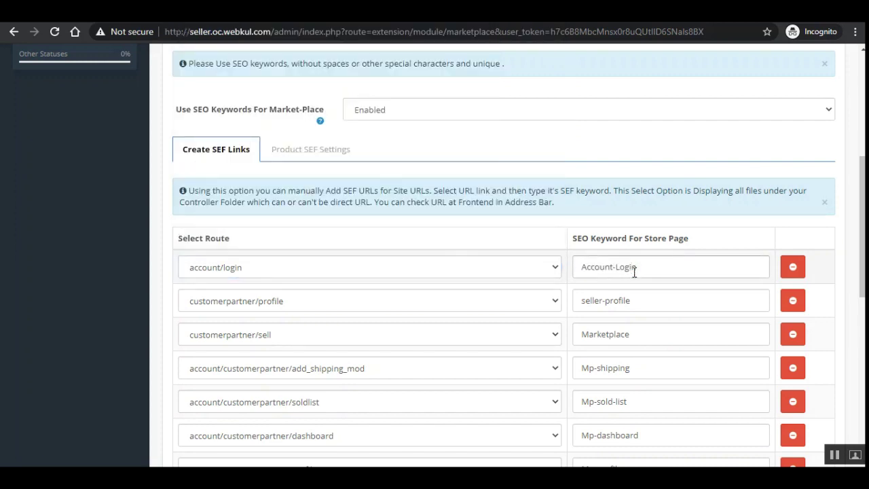
{"action": "left_click", "coordinate": [635, 270]}
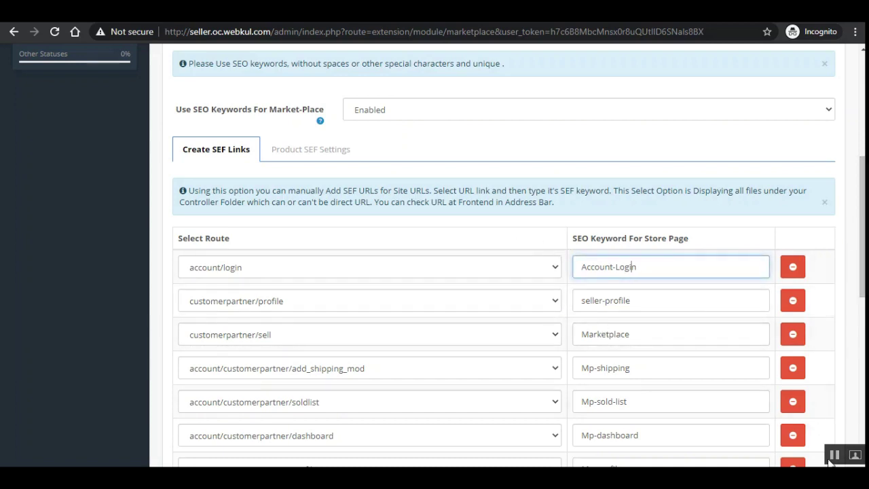
Review the remaining SEF link routes and store page keywords down to product/product.
{"action": "scroll", "coordinate": [544, 448], "scroll_direction": "down", "scroll_amount": 6}
{"action": "scroll", "coordinate": [265, 397], "scroll_direction": "up", "scroll_amount": 6}
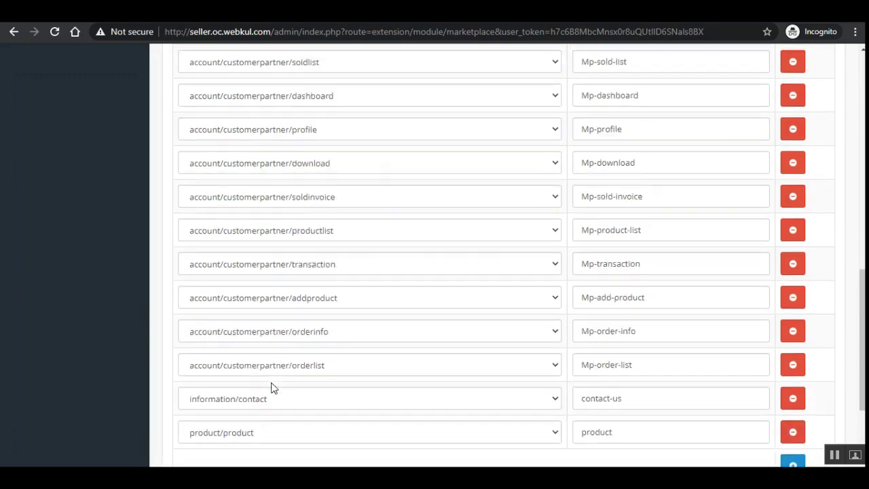
{"action": "scroll", "coordinate": [203, 258], "scroll_direction": "down", "scroll_amount": 6}
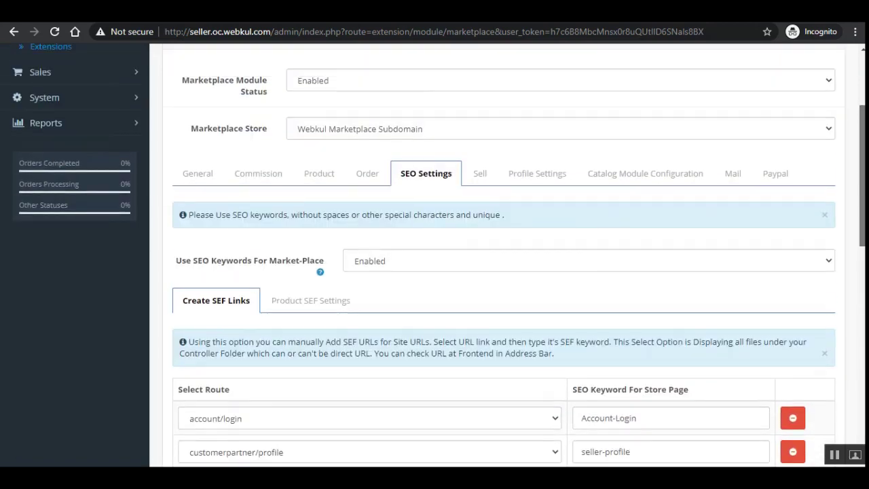
{"action": "scroll", "coordinate": [564, 408], "scroll_direction": "up", "scroll_amount": 10}
{"action": "left_click_drag", "start_coordinate": [590, 390], "coordinate": [708, 391]}
{"action": "scroll", "coordinate": [618, 381], "scroll_direction": "down", "scroll_amount": 8}
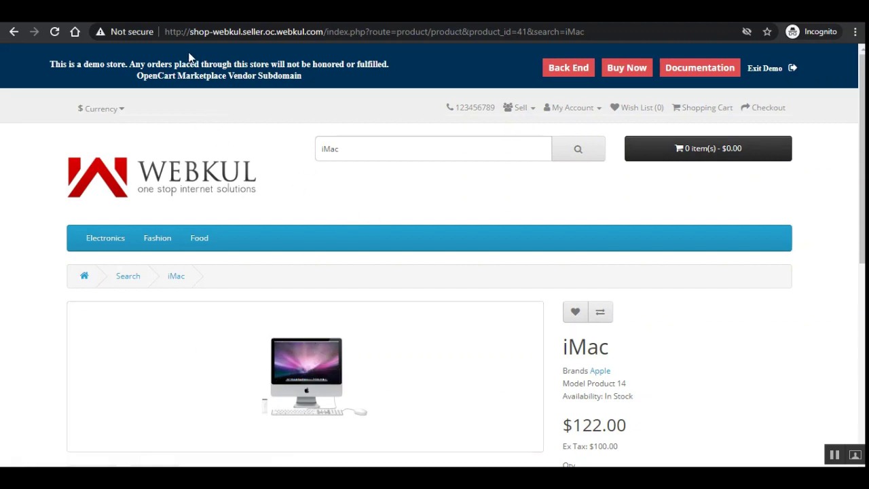
Check the seller subdomain and the product/product route in the iMac product page's web address.
{"action": "left_click_drag", "start_coordinate": [190, 32], "coordinate": [324, 32]}
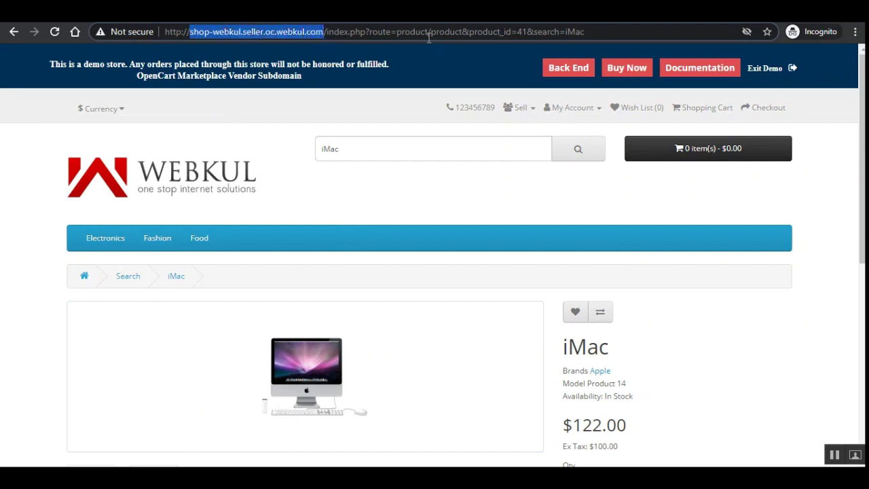
{"action": "left_click_drag", "start_coordinate": [398, 32], "coordinate": [462, 36]}
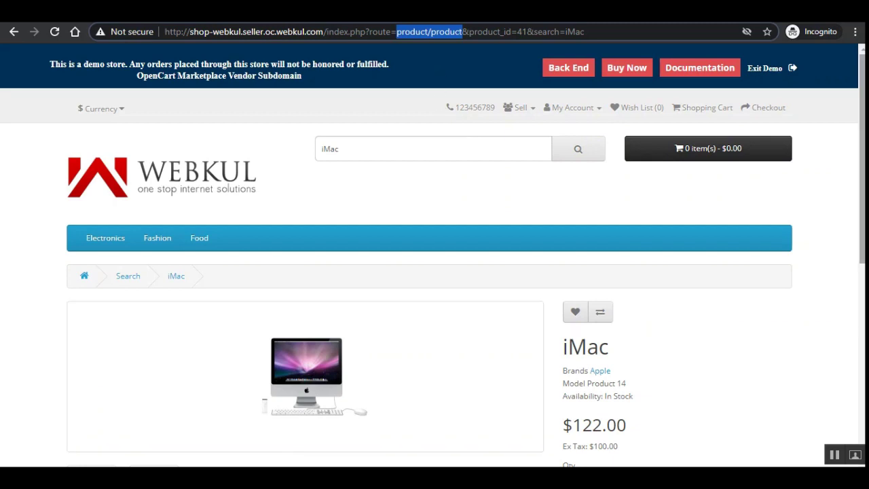
{"action": "left_click_drag", "start_coordinate": [862, 159], "coordinate": [795, 119]}
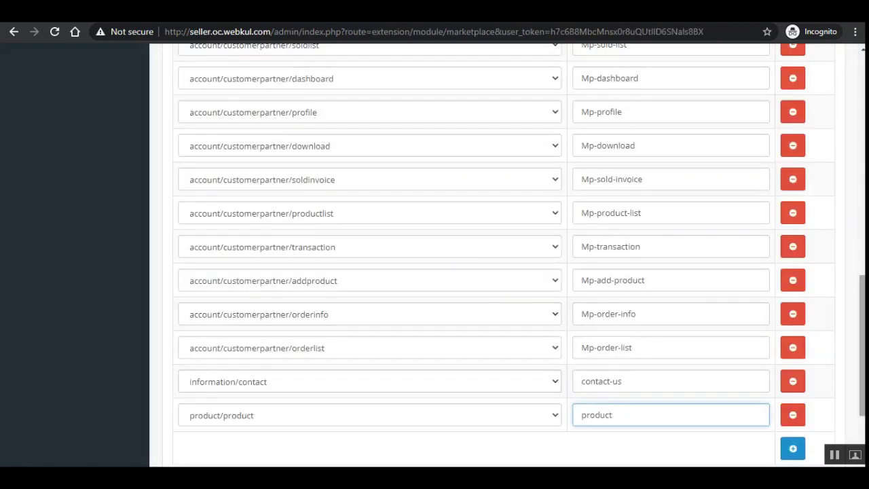
Return to the MarketPlace module's SEF links and look through the route and keyword rows again.
{"action": "left_click_drag", "start_coordinate": [862, 345], "coordinate": [863, 204]}
{"action": "scroll", "coordinate": [324, 351], "scroll_direction": "down", "scroll_amount": 4}
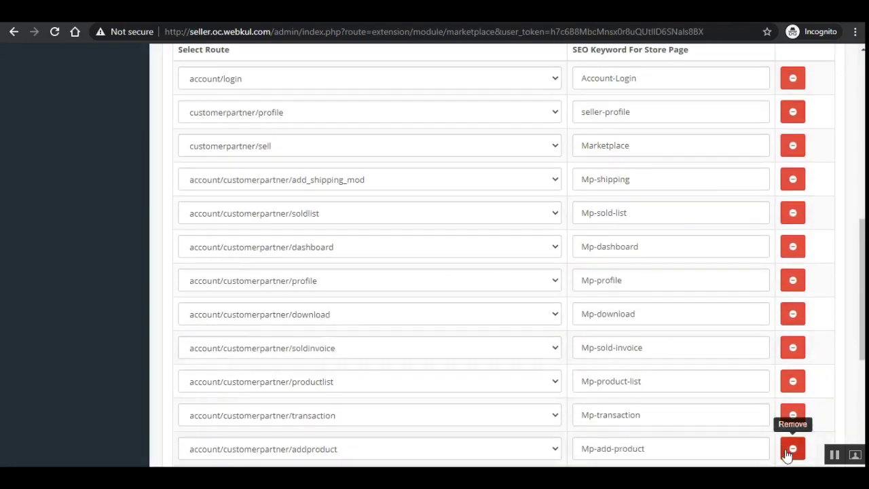
{"action": "scroll", "coordinate": [792, 445], "scroll_direction": "up", "scroll_amount": 2}
{"action": "scroll", "coordinate": [676, 240], "scroll_direction": "up", "scroll_amount": 4}
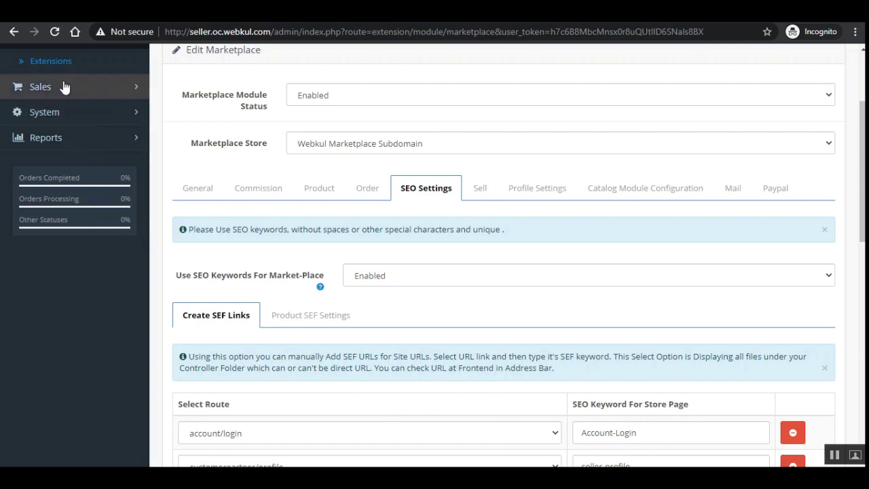
Open the Webkul Marketplace Vendor Domain module for editing from the extensions' module list.
{"action": "scroll", "coordinate": [116, 188], "scroll_direction": "up", "scroll_amount": 1}
{"action": "scroll", "coordinate": [115, 187], "scroll_direction": "up", "scroll_amount": 3}
{"action": "left_click", "coordinate": [83, 198]}
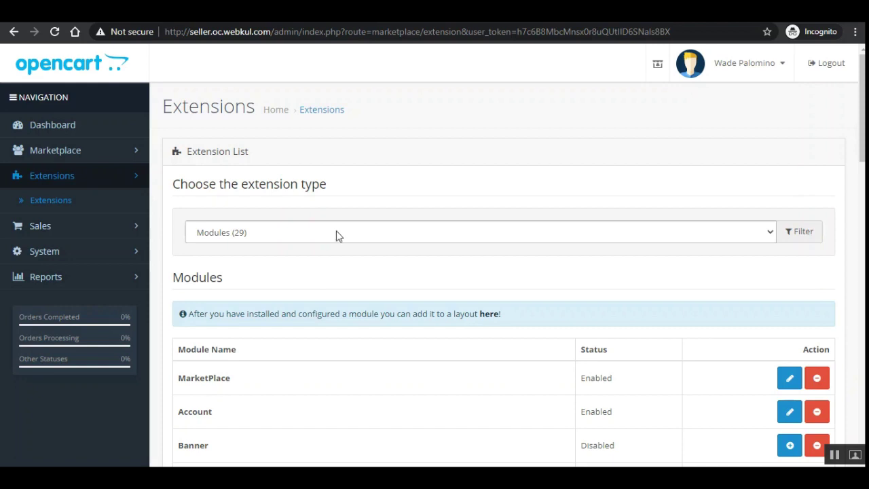
{"action": "scroll", "coordinate": [503, 272], "scroll_direction": "down", "scroll_amount": 3}
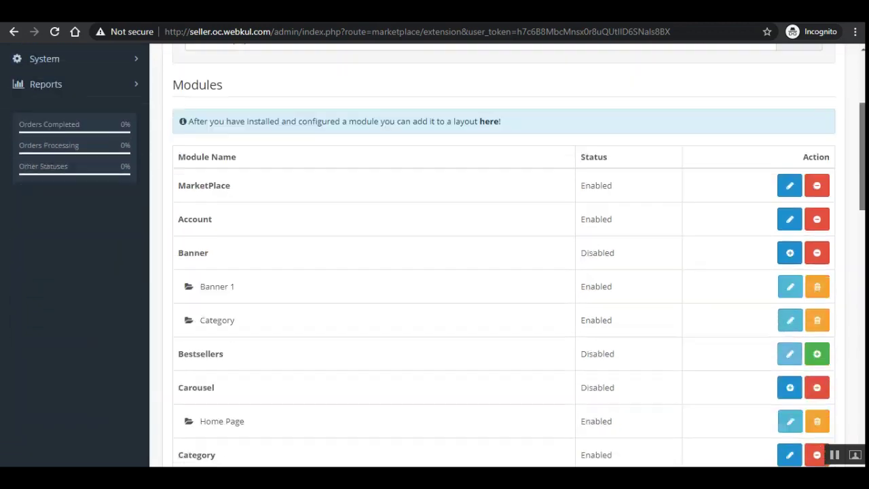
{"action": "scroll", "coordinate": [503, 271], "scroll_direction": "down", "scroll_amount": 8}
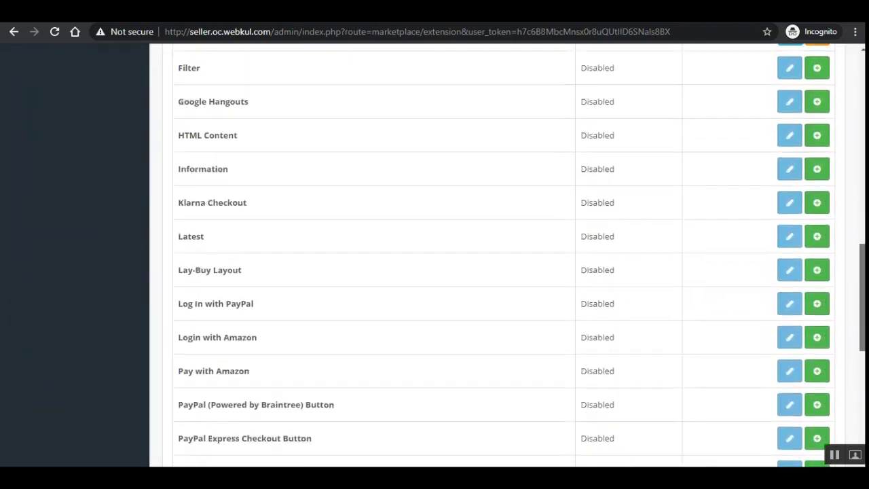
{"action": "left_click_drag", "start_coordinate": [863, 313], "coordinate": [770, 401]}
{"action": "left_click_drag", "start_coordinate": [247, 390], "coordinate": [270, 373]}
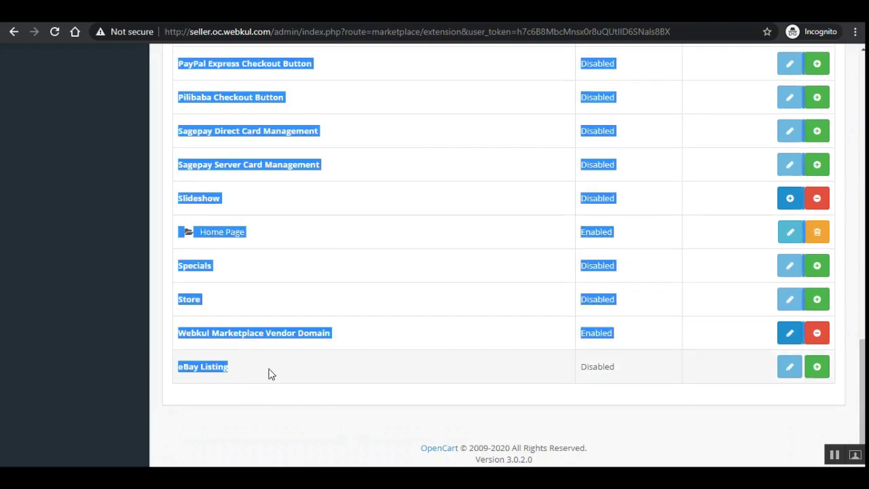
{"action": "left_click", "coordinate": [224, 337]}
{"action": "left_click_drag", "start_coordinate": [274, 332], "coordinate": [331, 334]}
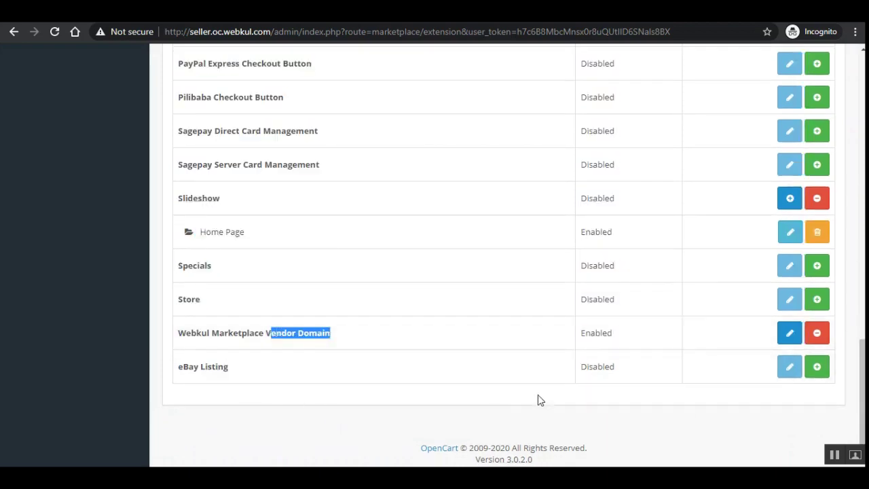
{"action": "left_click", "coordinate": [795, 339]}
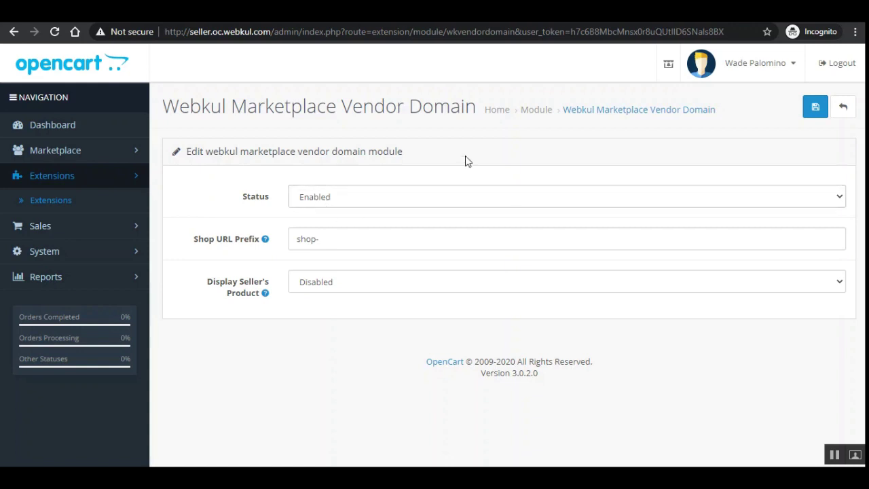
Review the vendor domain module's Status options and the help text for Shop URL Prefix.
{"action": "left_click", "coordinate": [324, 201]}
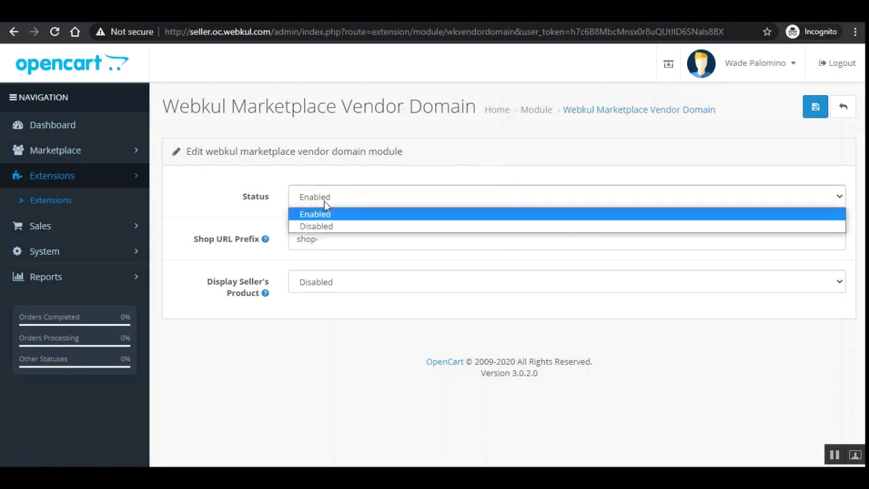
{"action": "left_click", "coordinate": [466, 162]}
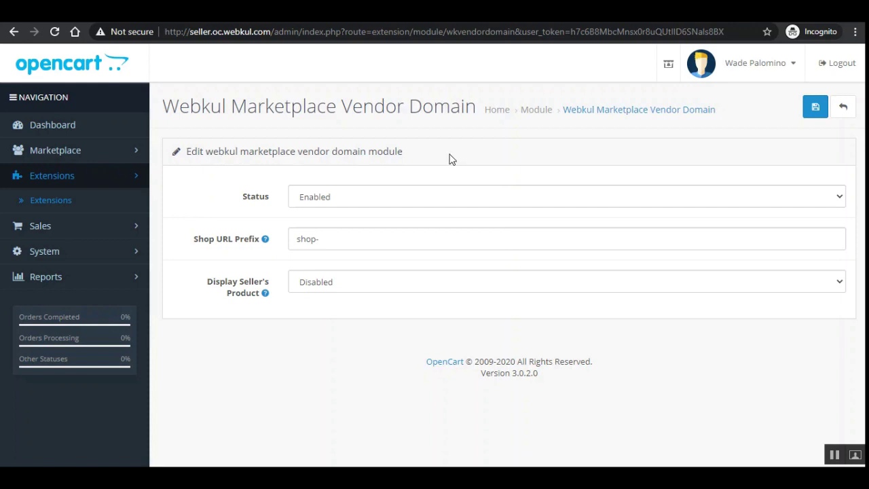
{"action": "left_click", "coordinate": [326, 201]}
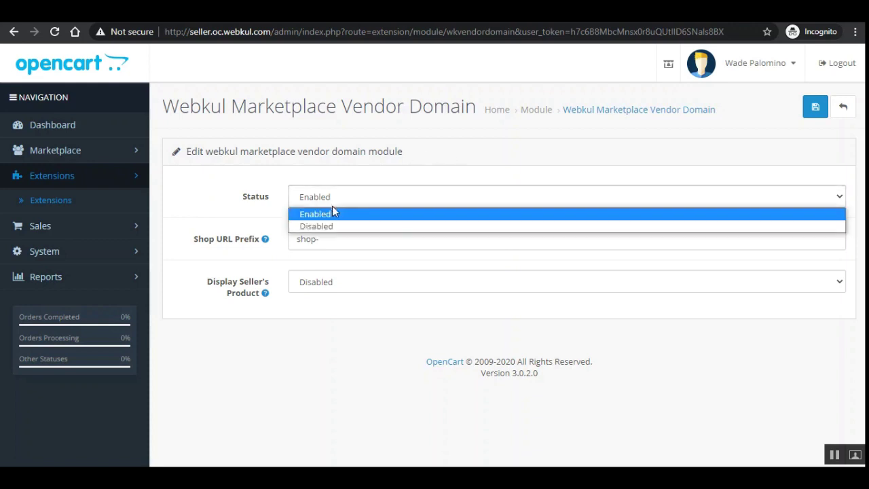
{"action": "left_click", "coordinate": [233, 222]}
{"action": "mouse_move", "coordinate": [209, 249]}
{"action": "left_click_drag", "start_coordinate": [210, 249], "coordinate": [248, 247]}
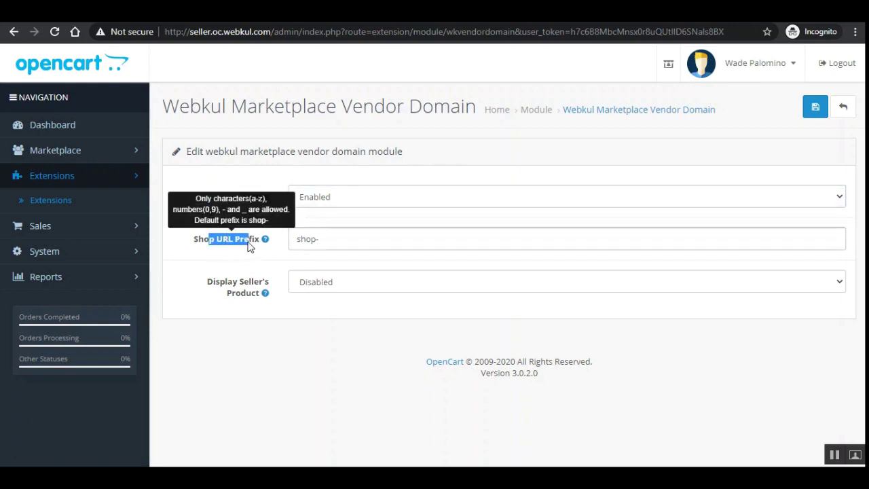
{"action": "left_click", "coordinate": [256, 258]}
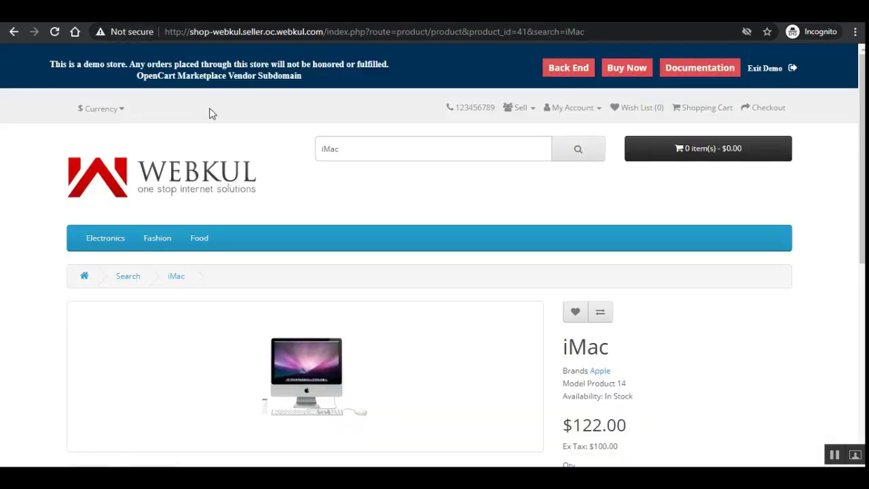
Compare the prefix and seller name in the iMac product page's web address with the module's Shop URL Prefix setting.
{"action": "mouse_move", "coordinate": [210, 32]}
{"action": "left_mouse_down"}
{"action": "mouse_move", "coordinate": [191, 33]}
{"action": "mouse_move", "coordinate": [213, 32]}
{"action": "left_mouse_up"}
{"action": "left_click", "coordinate": [241, 32]}
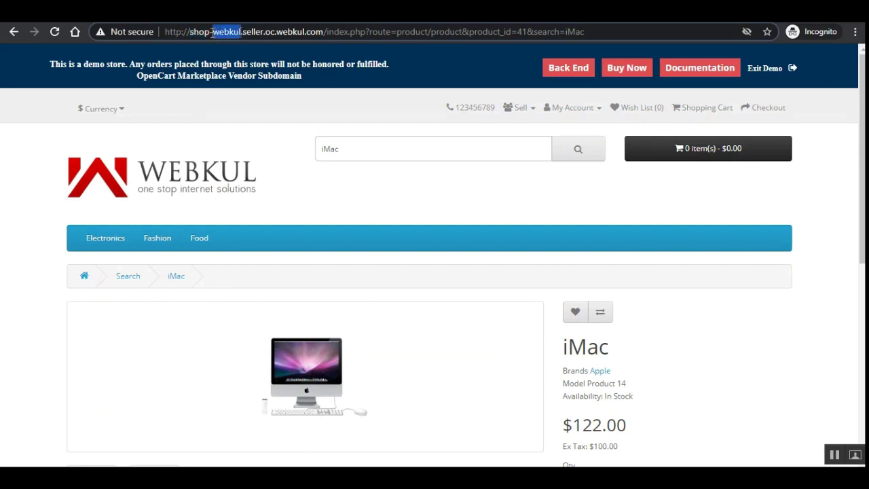
{"action": "double_click", "coordinate": [197, 32]}
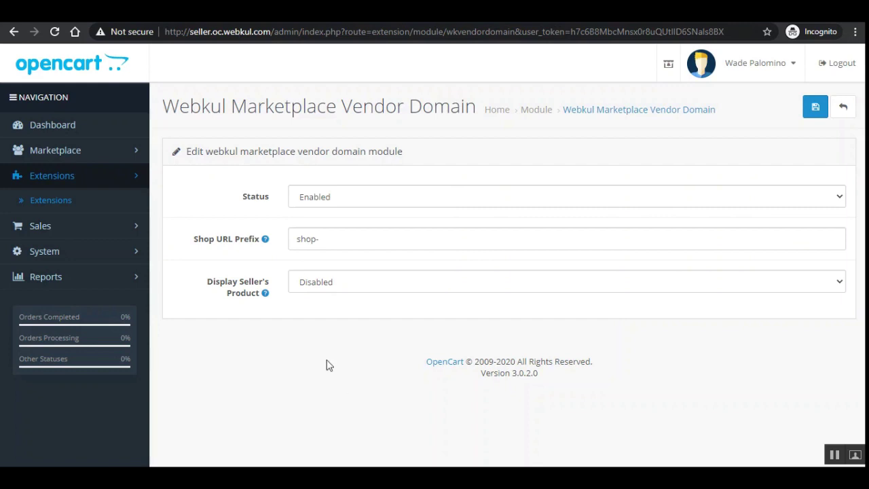
{"action": "left_click_drag", "start_coordinate": [205, 241], "coordinate": [260, 258]}
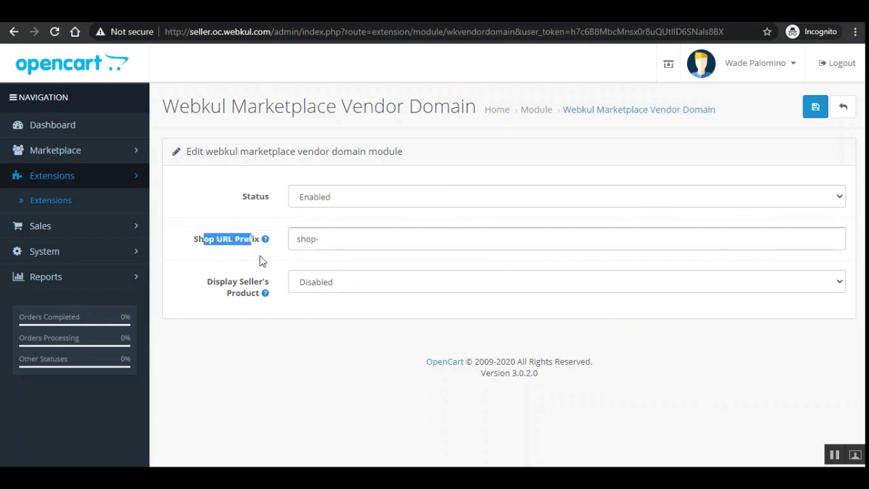
{"action": "left_click", "coordinate": [272, 257]}
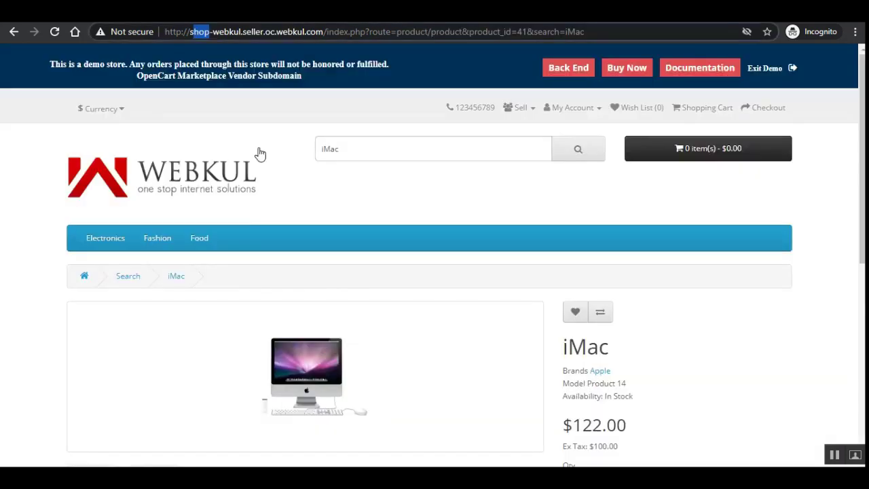
{"action": "left_click_drag", "start_coordinate": [190, 34], "coordinate": [213, 34]}
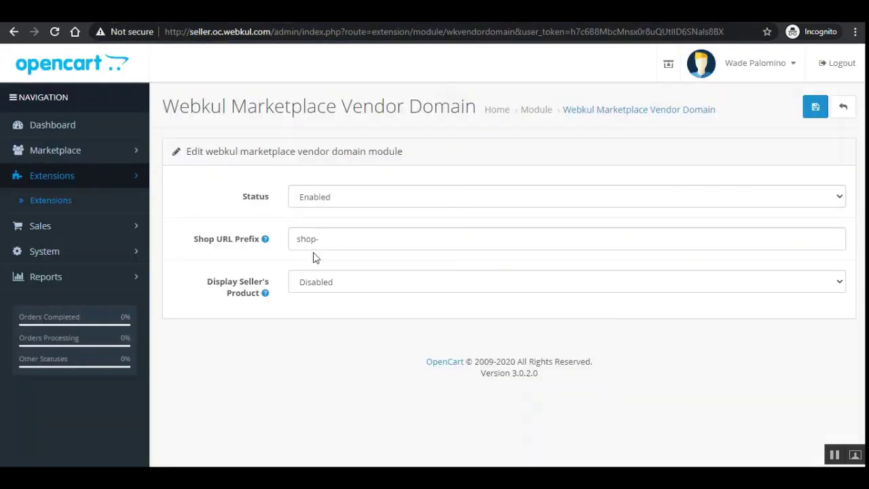
Review the options and help text of the Display Seller's Product setting.
{"action": "mouse_move", "coordinate": [258, 294]}
{"action": "left_click_drag", "start_coordinate": [216, 284], "coordinate": [256, 285]}
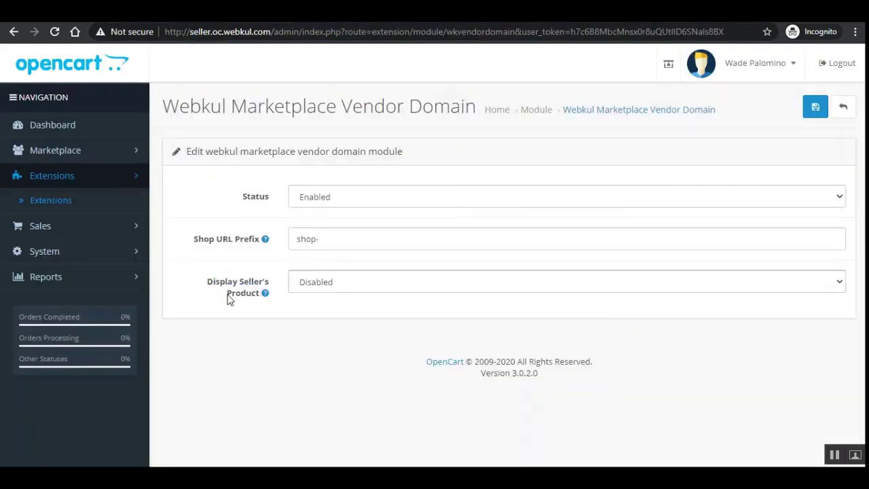
{"action": "double_click", "coordinate": [228, 297]}
{"action": "left_click", "coordinate": [342, 285]}
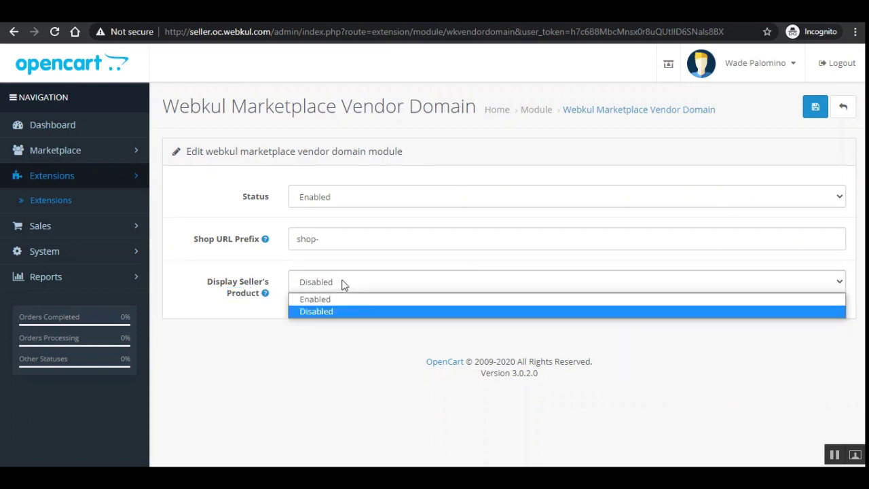
{"action": "left_click", "coordinate": [245, 324]}
{"action": "mouse_move", "coordinate": [256, 293]}
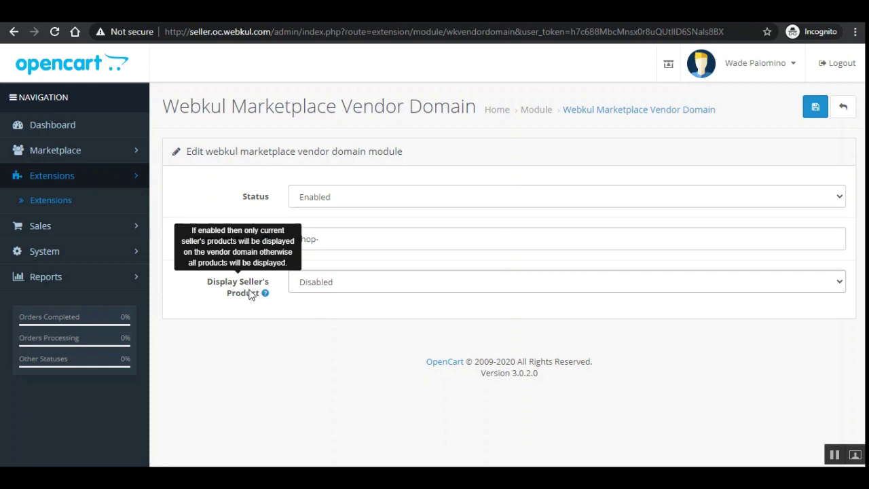
Switch Display Seller's Product to Enabled and back to Disabled.
{"action": "left_click", "coordinate": [322, 281]}
{"action": "left_click", "coordinate": [322, 301]}
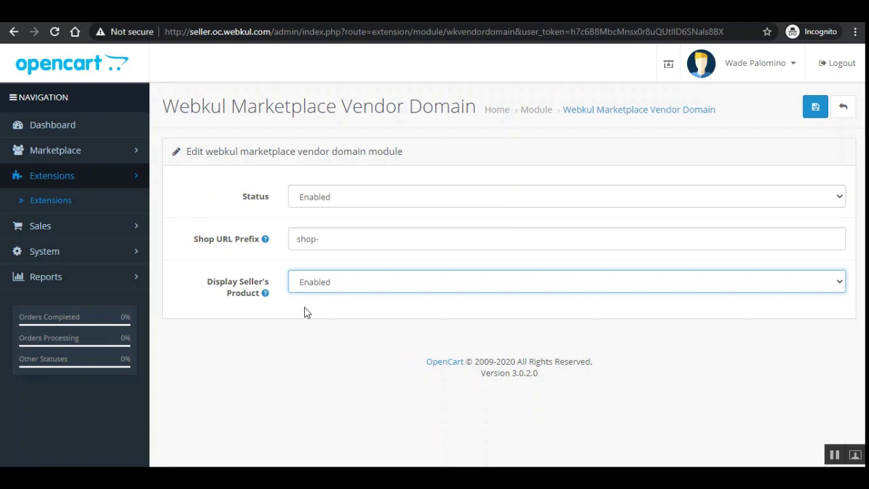
{"action": "left_click", "coordinate": [342, 285]}
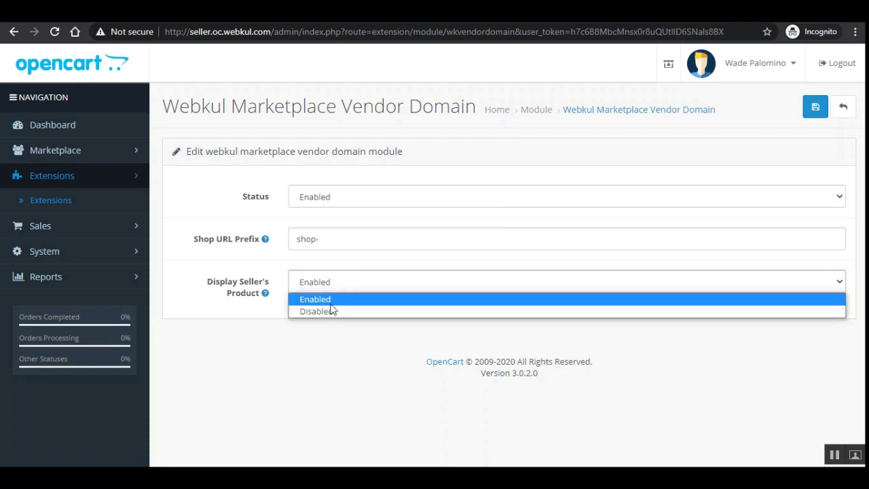
{"action": "left_click", "coordinate": [331, 313]}
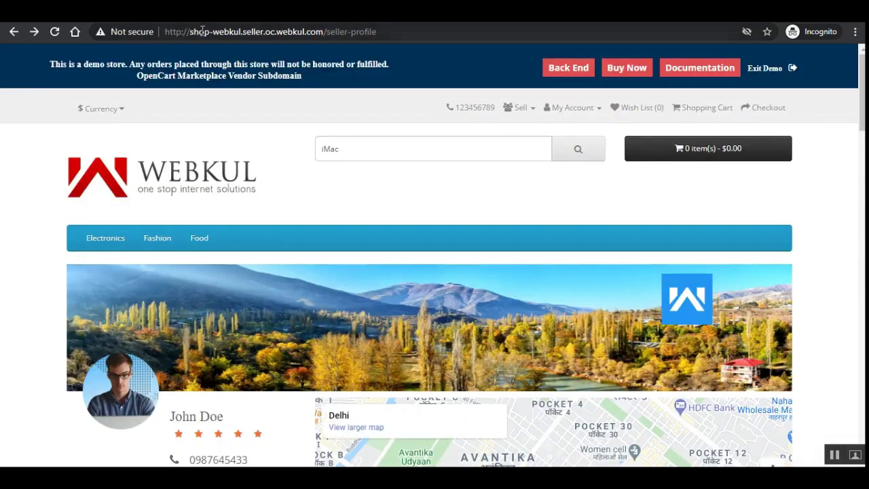
Check the seller subdomain in the seller profile page's web address and look over the profile page.
{"action": "left_click_drag", "start_coordinate": [173, 32], "coordinate": [377, 110]}
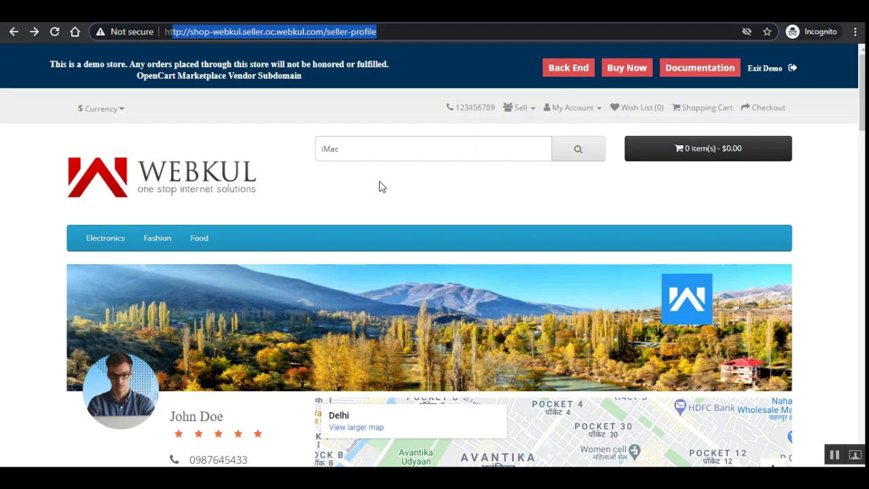
{"action": "scroll", "coordinate": [326, 218], "scroll_direction": "down", "scroll_amount": 3}
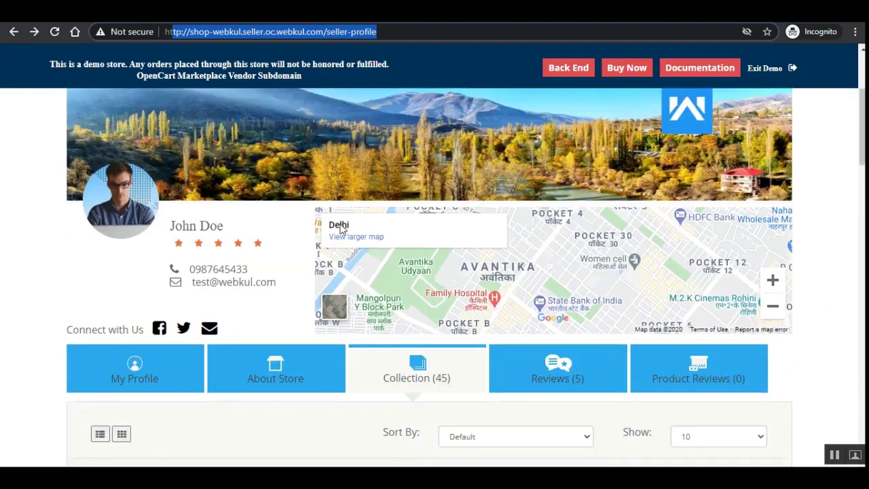
{"action": "scroll", "coordinate": [357, 241], "scroll_direction": "up", "scroll_amount": 3}
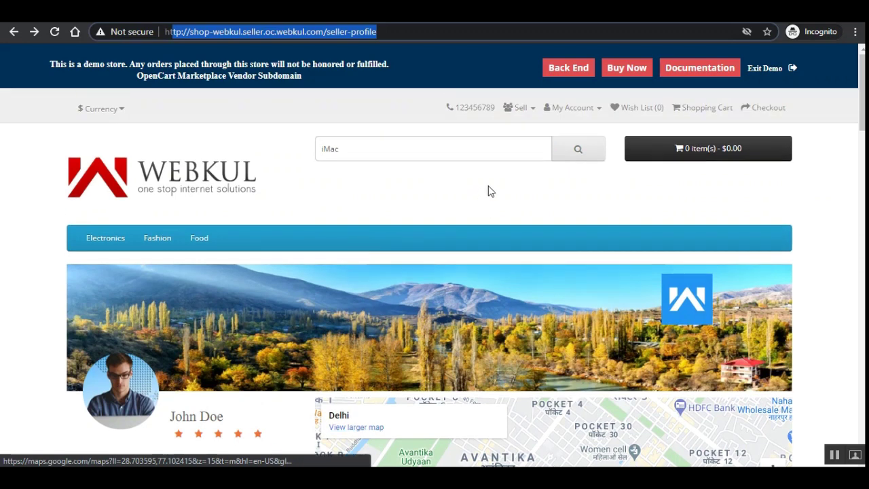